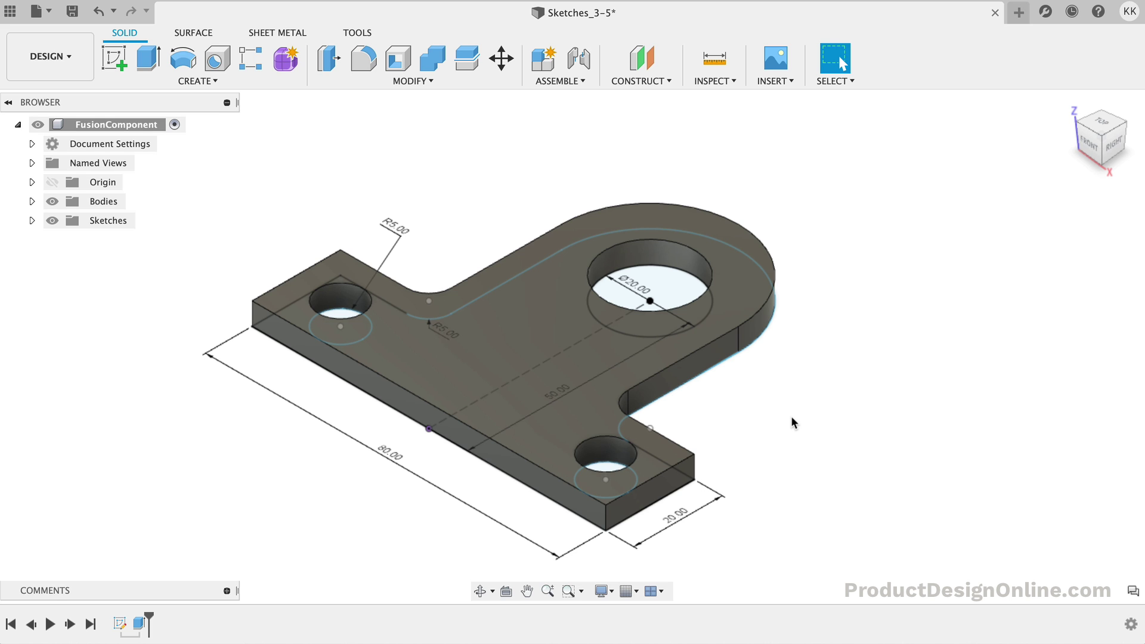
- Reopen Sketch6 for editing, check the left hole's radius, and zoom out
{"action": "right_click", "coordinate": [120, 624]}
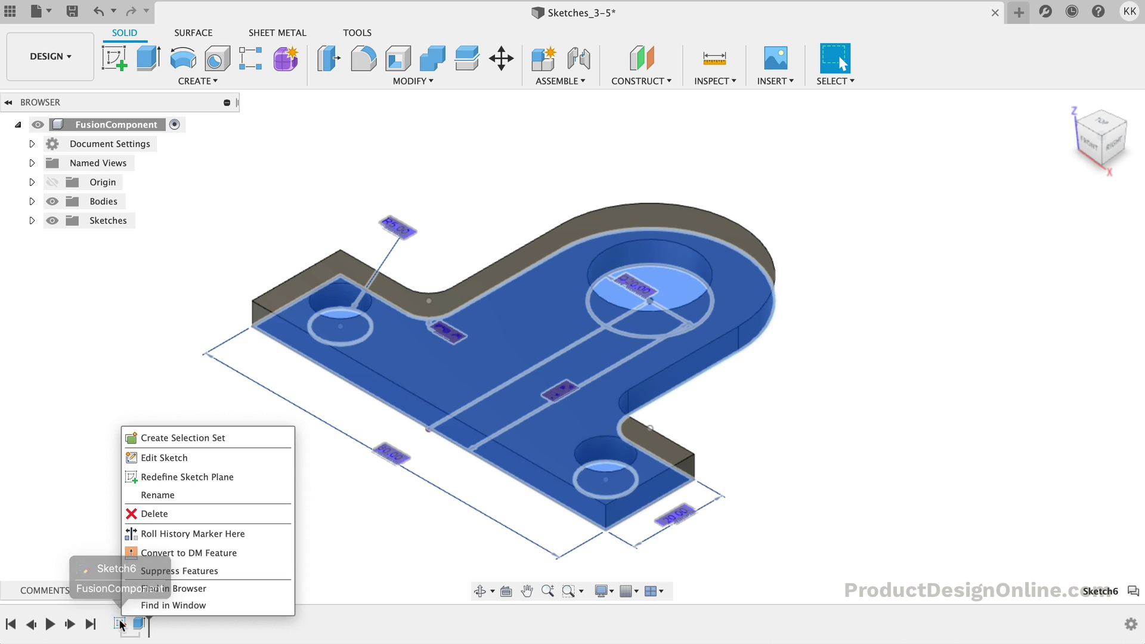
{"action": "left_click", "coordinate": [201, 458]}
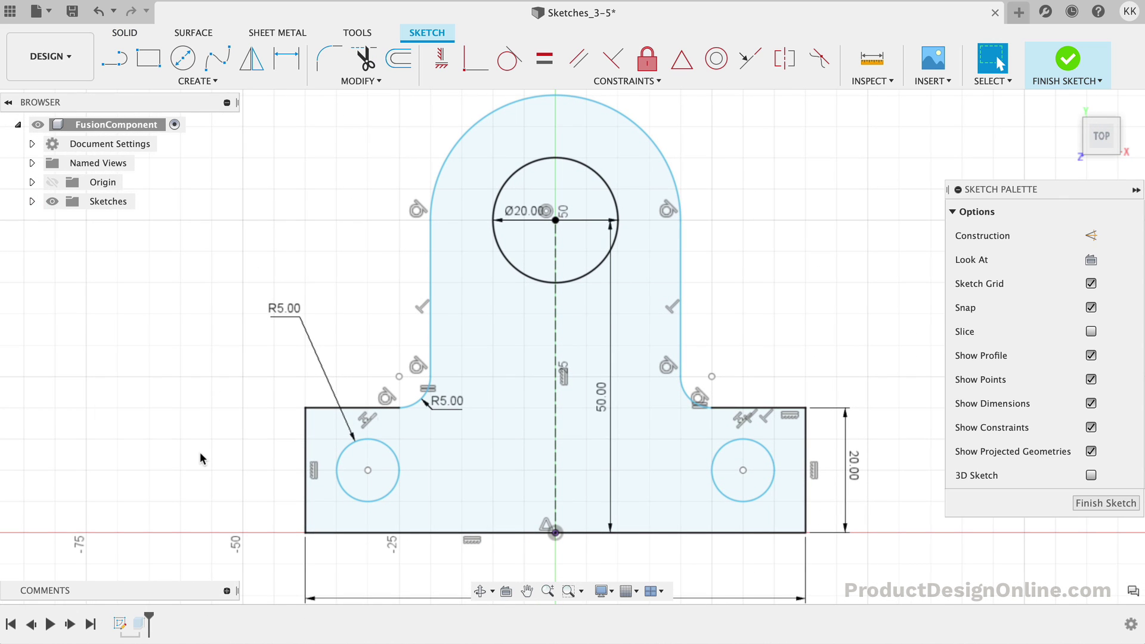
{"action": "left_click", "coordinate": [357, 455]}
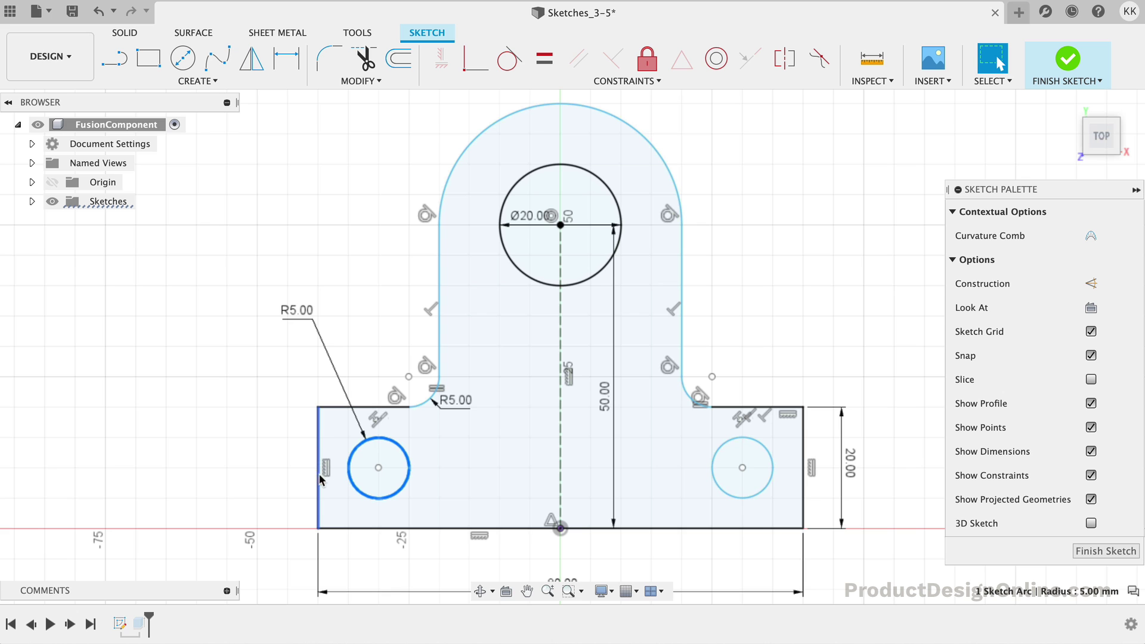
{"action": "left_click", "coordinate": [270, 484]}
{"action": "scroll", "coordinate": [270, 485], "scroll_direction": "down", "scroll_amount": 2}
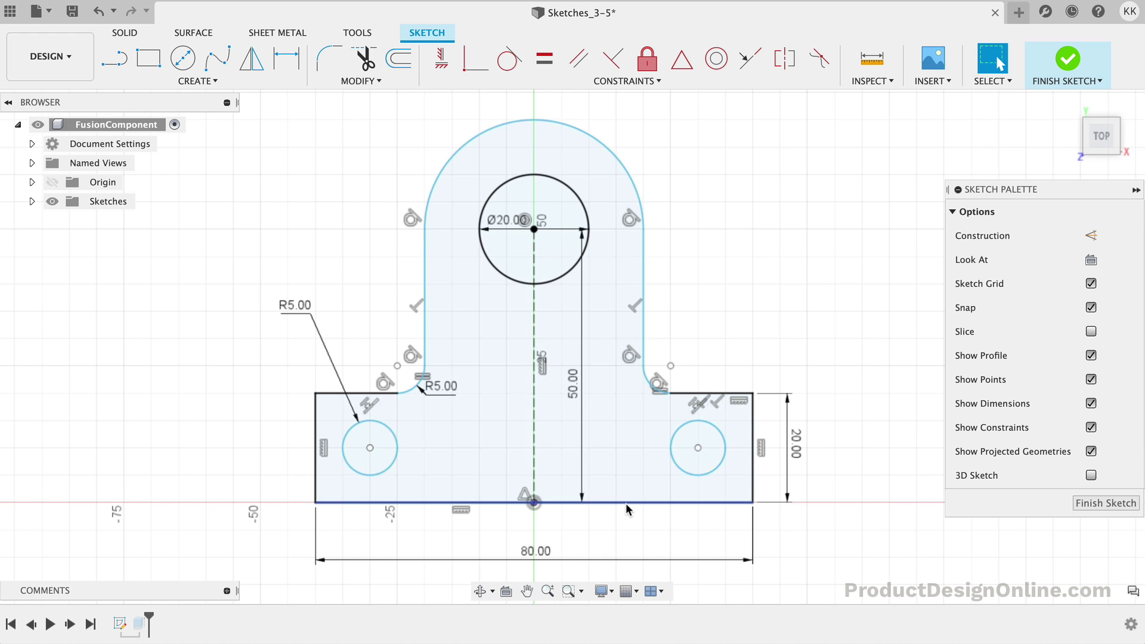
- Drag the right hole larger, then inspect the right edge's 20.00 height and vertical constraint
{"action": "mouse_move", "coordinate": [671, 446]}
{"action": "left_mouse_down"}
{"action": "mouse_move", "coordinate": [658, 433]}
{"action": "mouse_move", "coordinate": [662, 447]}
{"action": "left_mouse_up"}
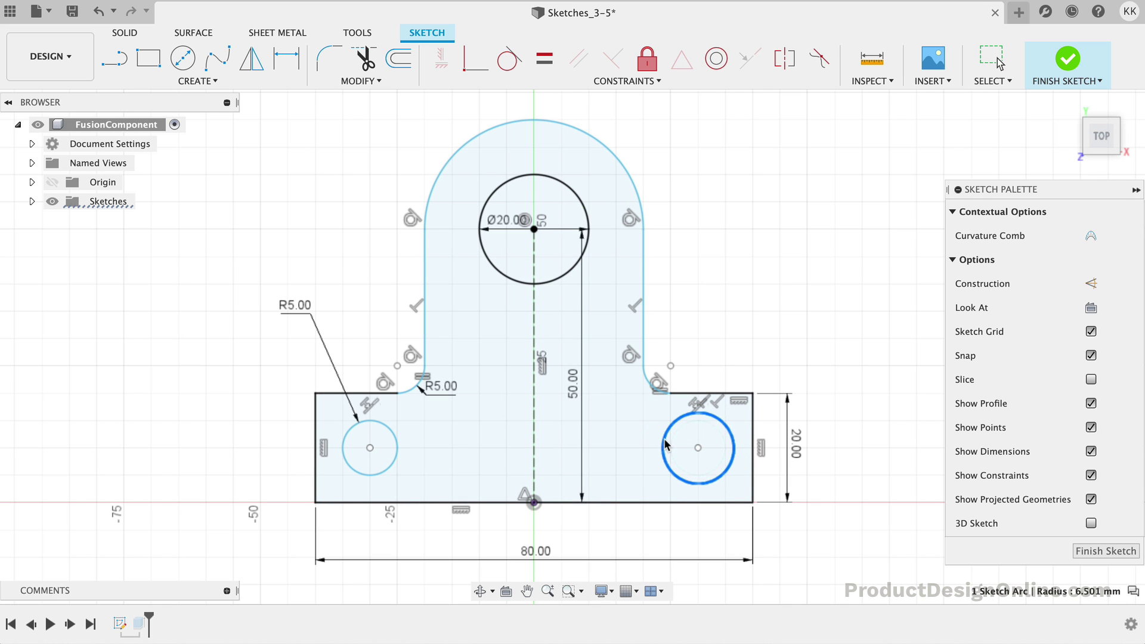
{"action": "left_click", "coordinate": [872, 444]}
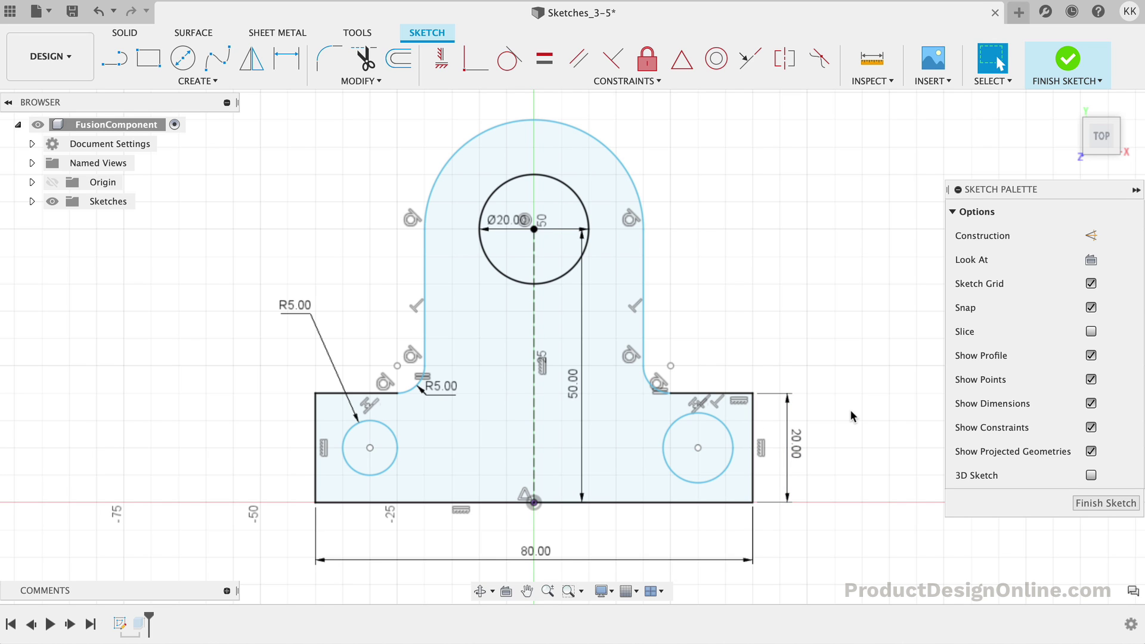
{"action": "left_click", "coordinate": [754, 423]}
{"action": "left_click", "coordinate": [788, 442]}
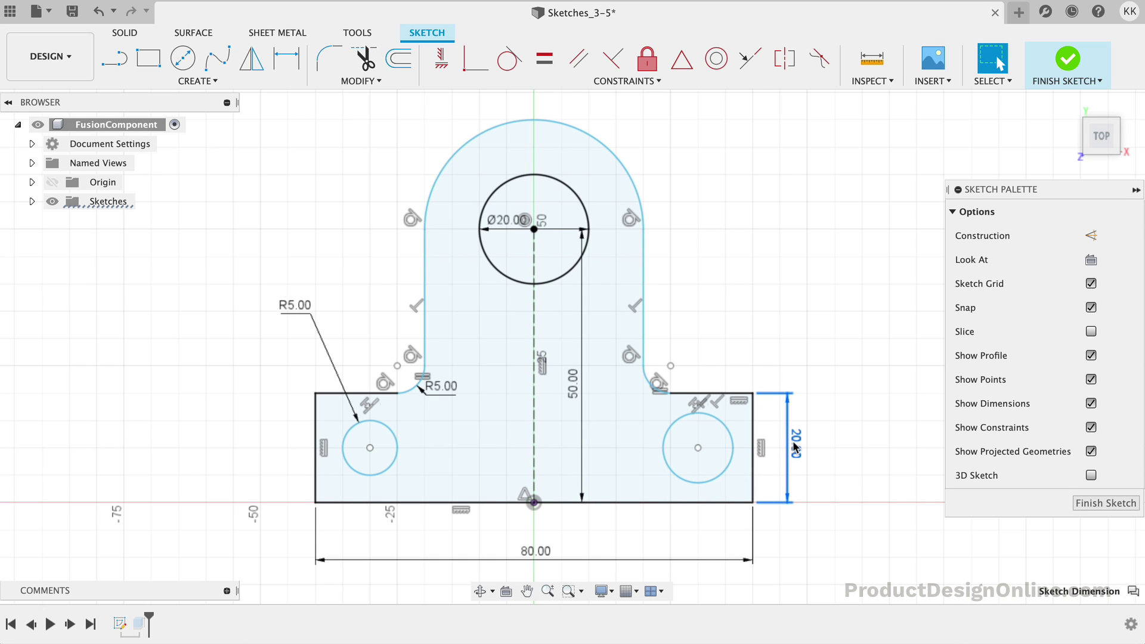
{"action": "left_click", "coordinate": [763, 453]}
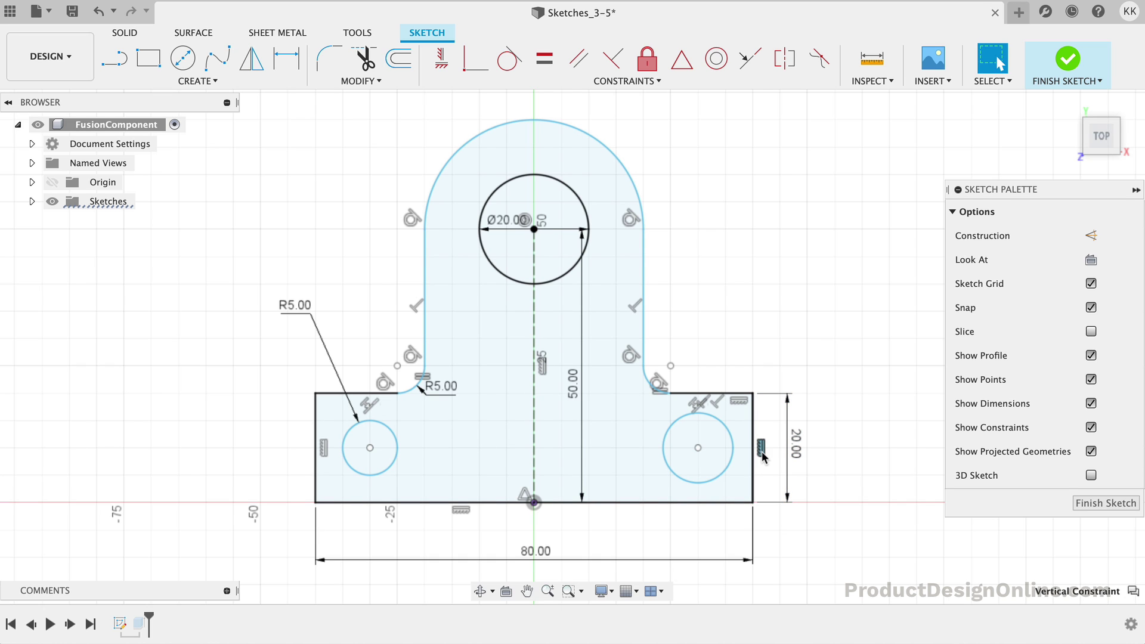
{"action": "left_click", "coordinate": [788, 535]}
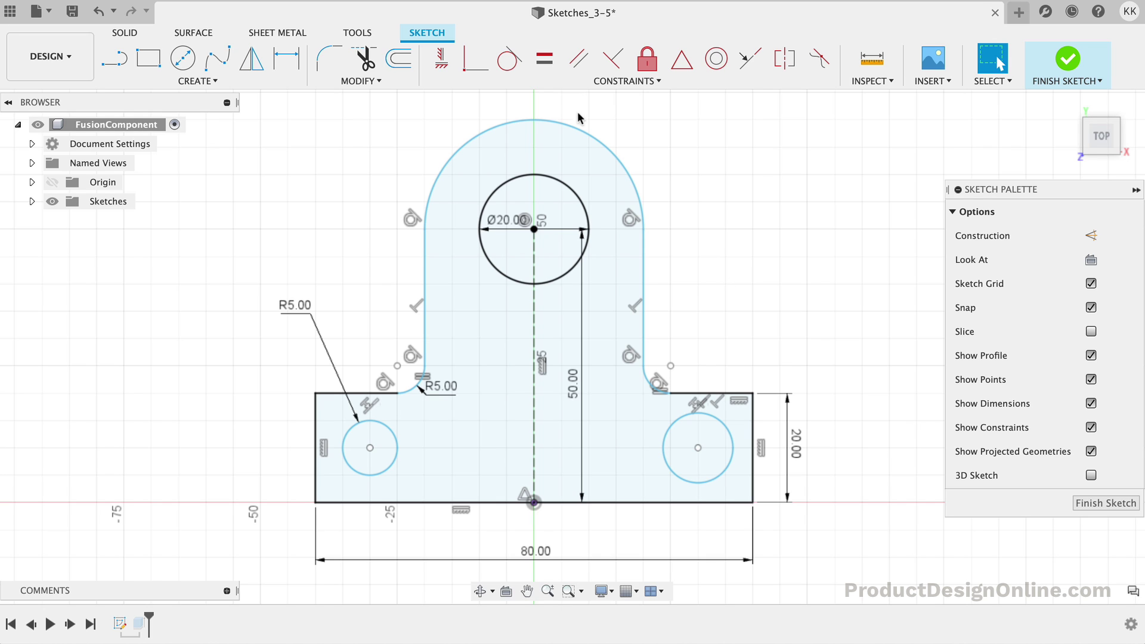
- Apply an Equal constraint between the right small circle and the left R5.00 circle
{"action": "left_click", "coordinate": [715, 479]}
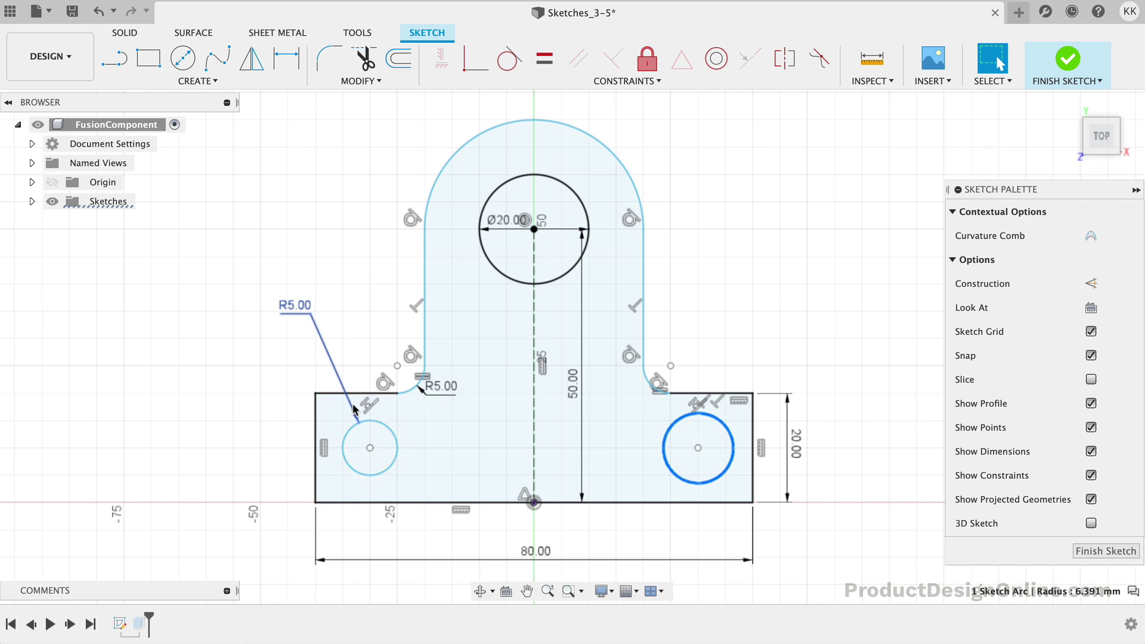
{"action": "left_click", "coordinate": [746, 206]}
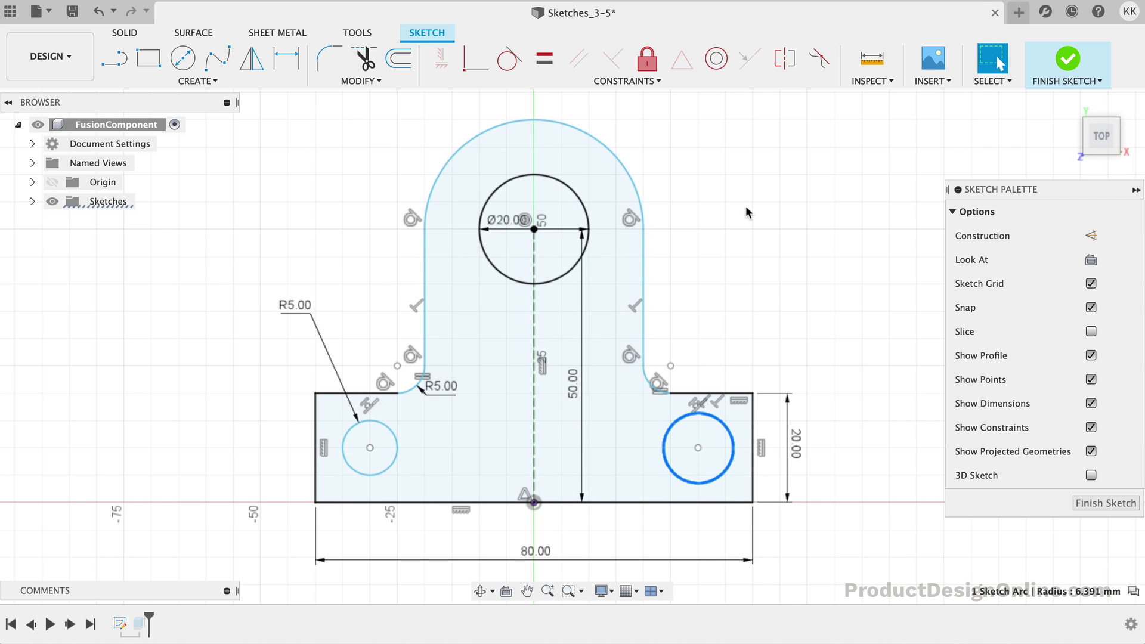
{"action": "left_click", "coordinate": [544, 58]}
{"action": "left_click", "coordinate": [681, 414]}
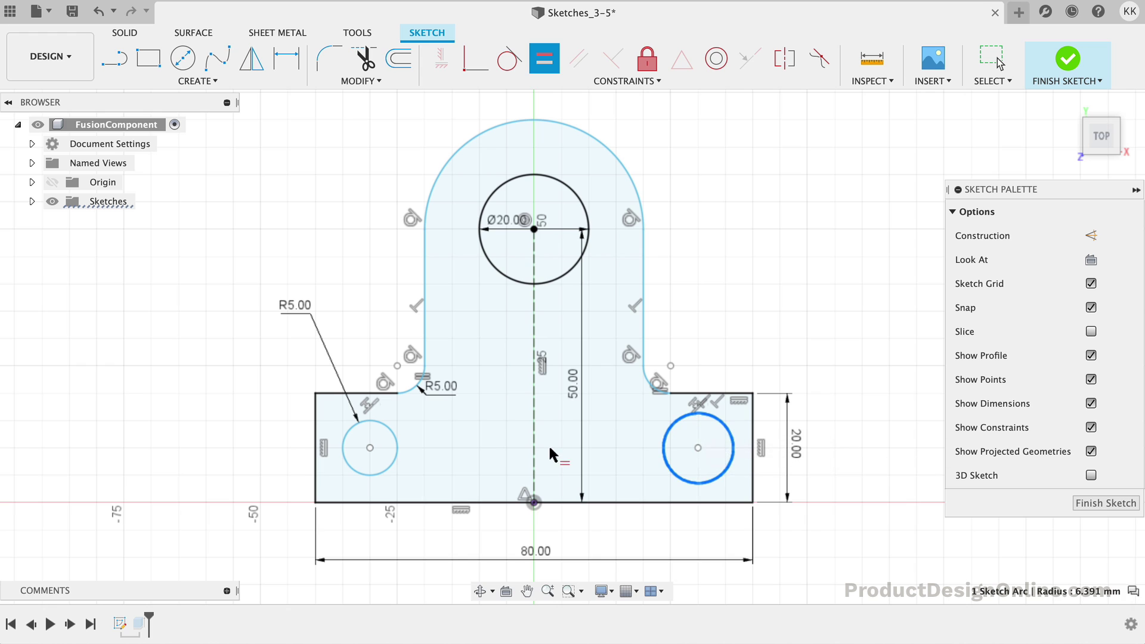
{"action": "left_click", "coordinate": [393, 434]}
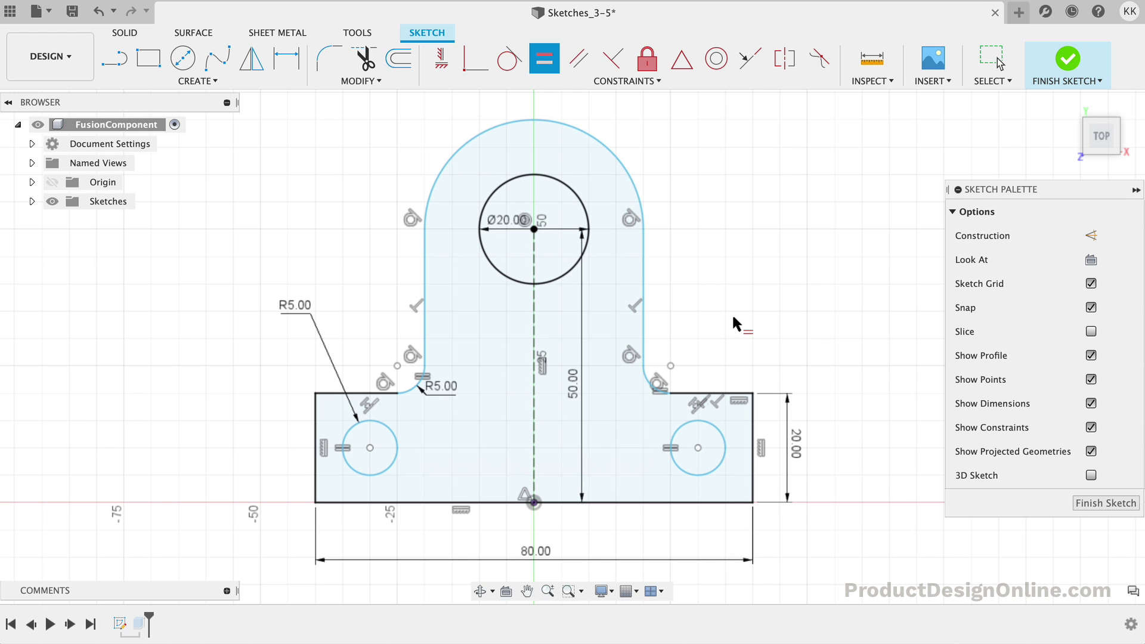
{"action": "key", "text": "Escape"}
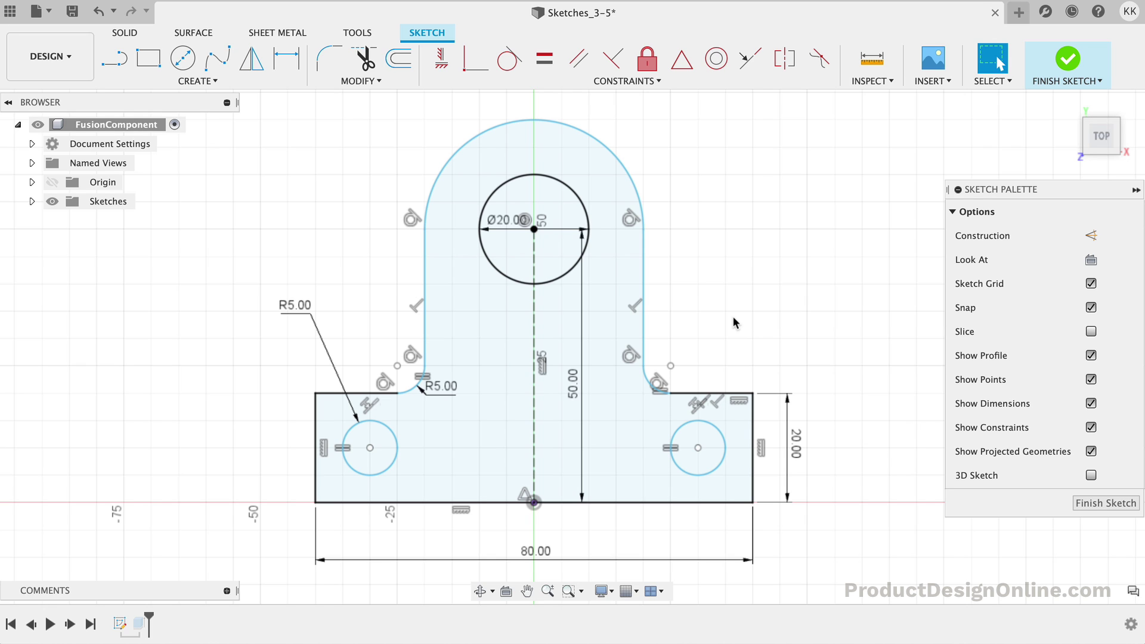
- Inspect the R5.00 dimension, then drag the left hole up-left outside the plate
{"action": "left_click", "coordinate": [294, 308]}
{"action": "left_click", "coordinate": [220, 384]}
{"action": "left_click_drag", "start_coordinate": [355, 430], "coordinate": [254, 356]}
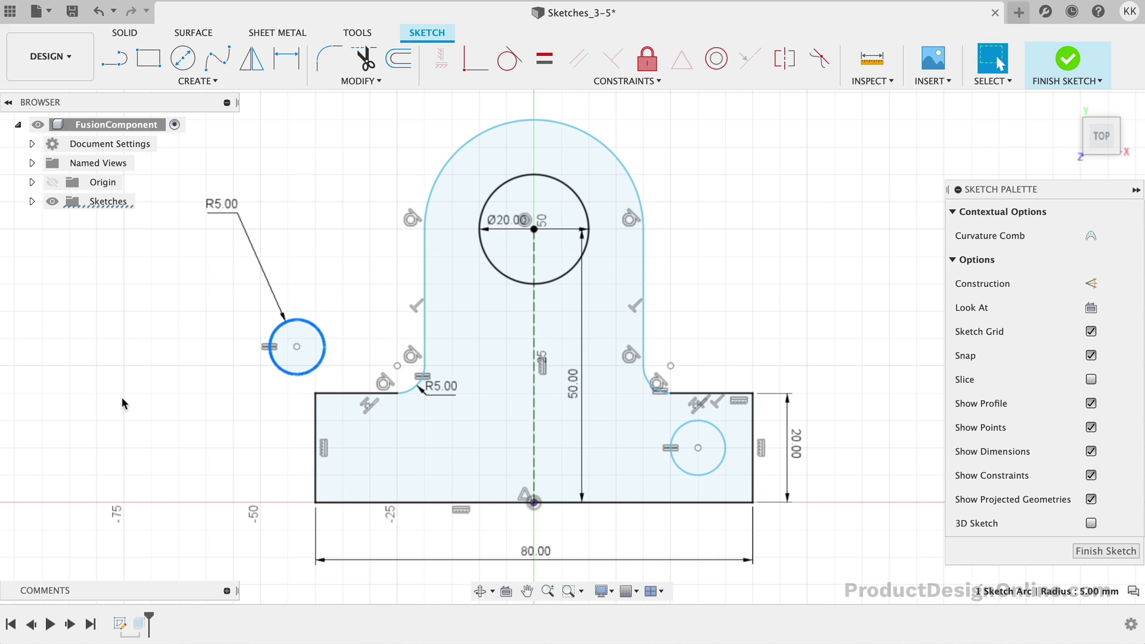
- Undo the drag, dimension the left hole's centre 10 mm from the left edge, and test it
{"action": "left_click", "coordinate": [98, 11]}
{"action": "left_click", "coordinate": [285, 60]}
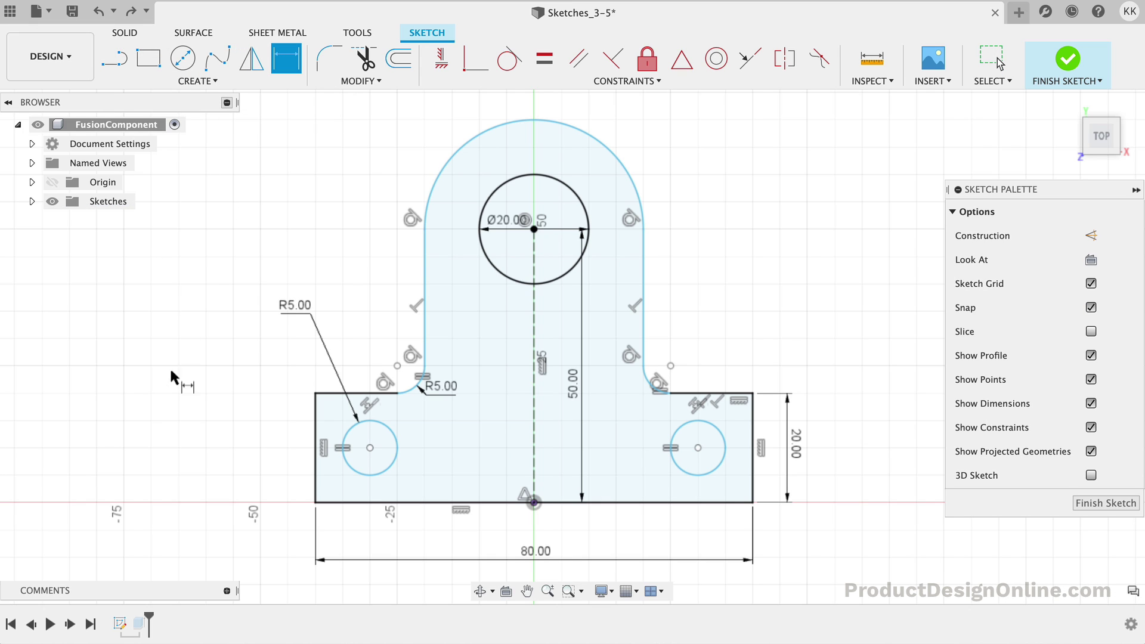
{"action": "left_click", "coordinate": [370, 447]}
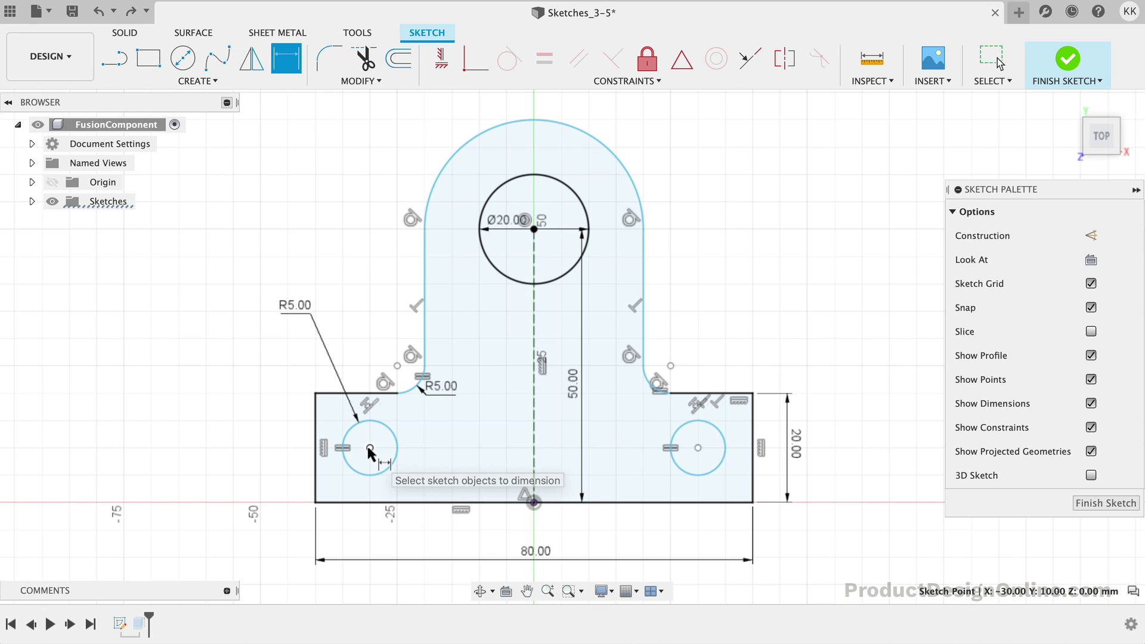
{"action": "left_click", "coordinate": [316, 441]}
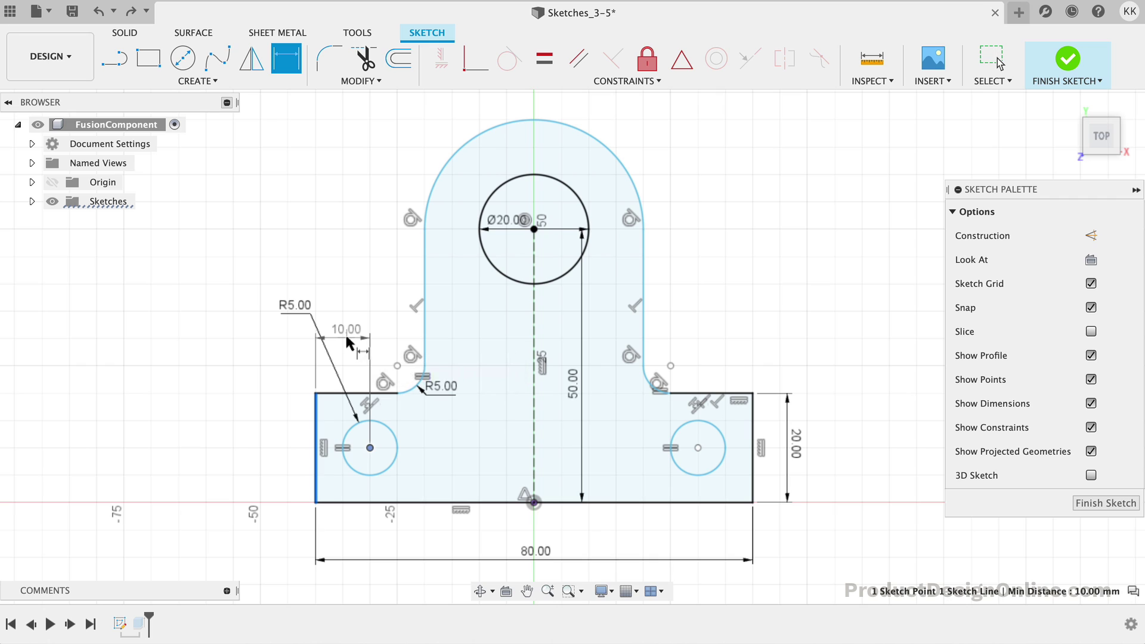
{"action": "left_click", "coordinate": [344, 333]}
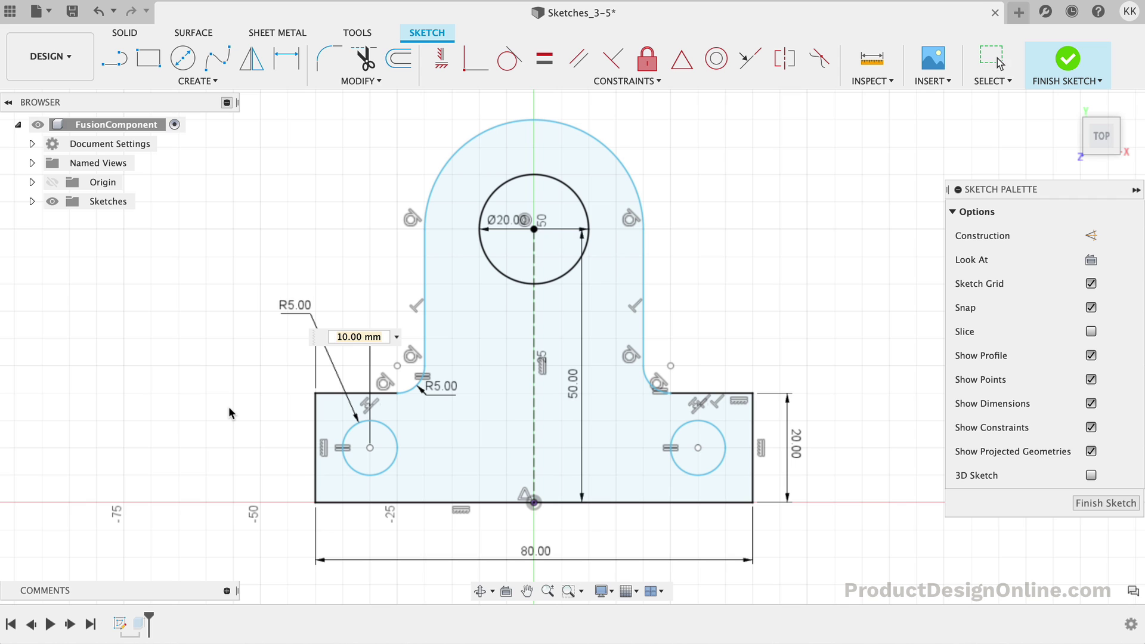
{"action": "key", "text": "Return"}
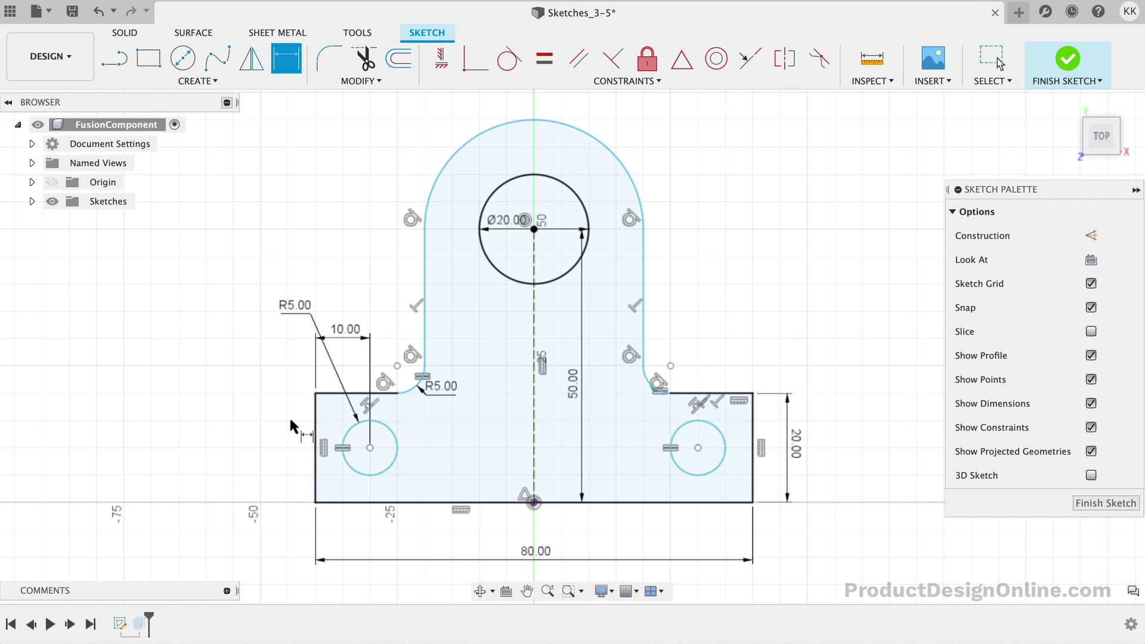
{"action": "key", "text": "Escape"}
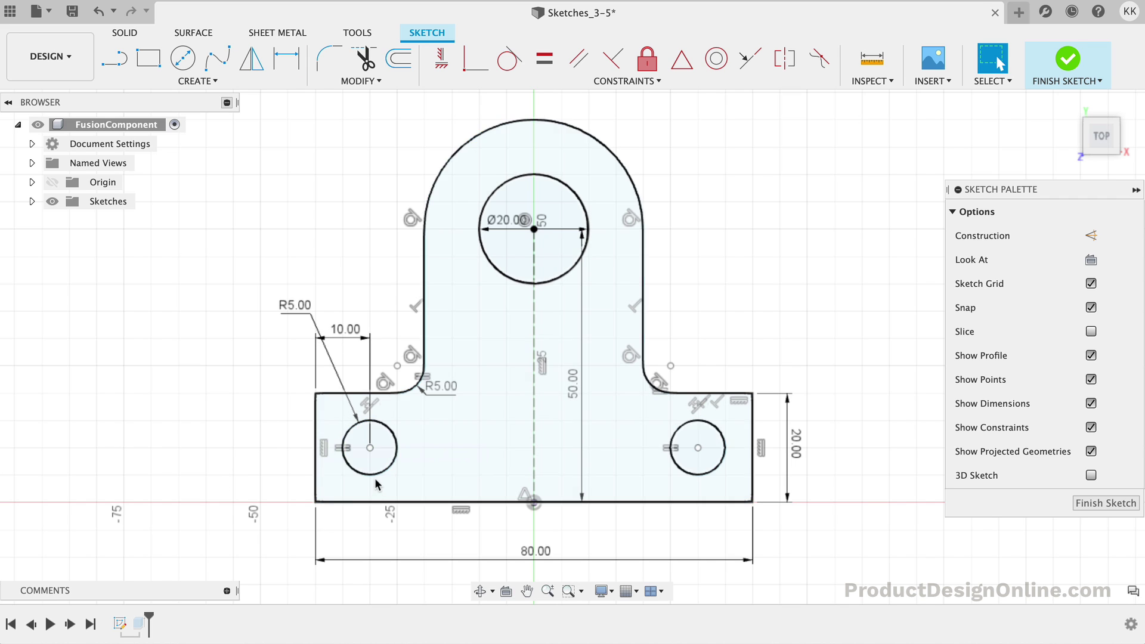
{"action": "mouse_move", "coordinate": [377, 473]}
{"action": "left_mouse_down"}
{"action": "mouse_move", "coordinate": [367, 477]}
{"action": "mouse_move", "coordinate": [372, 542]}
{"action": "mouse_move", "coordinate": [357, 350]}
{"action": "left_mouse_up"}
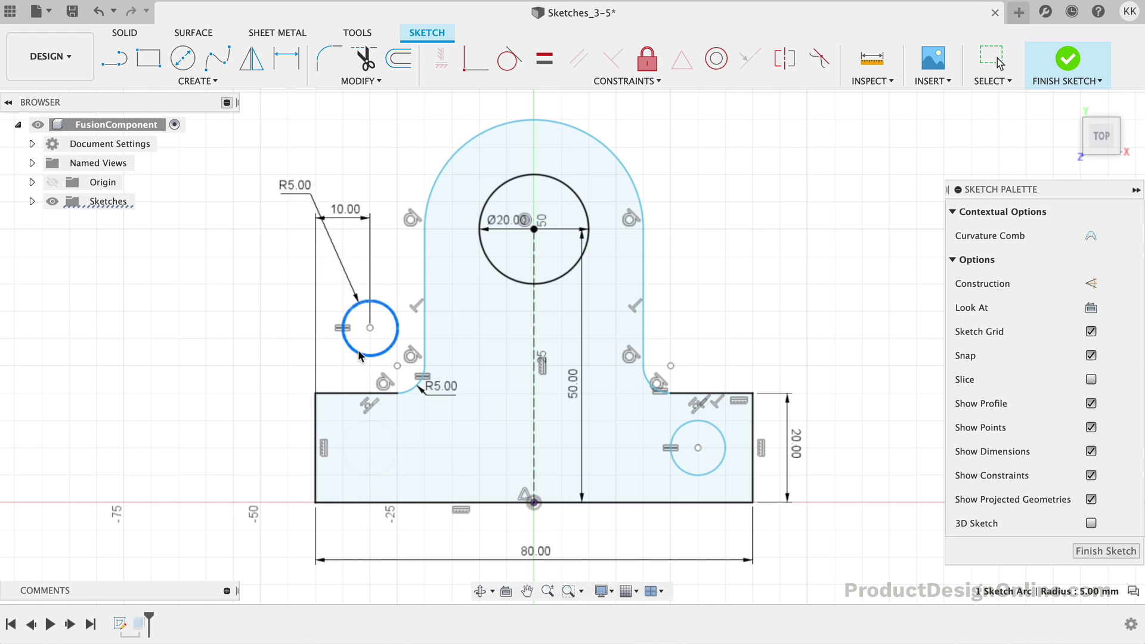
- Undo the move and draw a line from the left edge's midpoint to the left hole's centre
{"action": "left_click", "coordinate": [191, 365]}
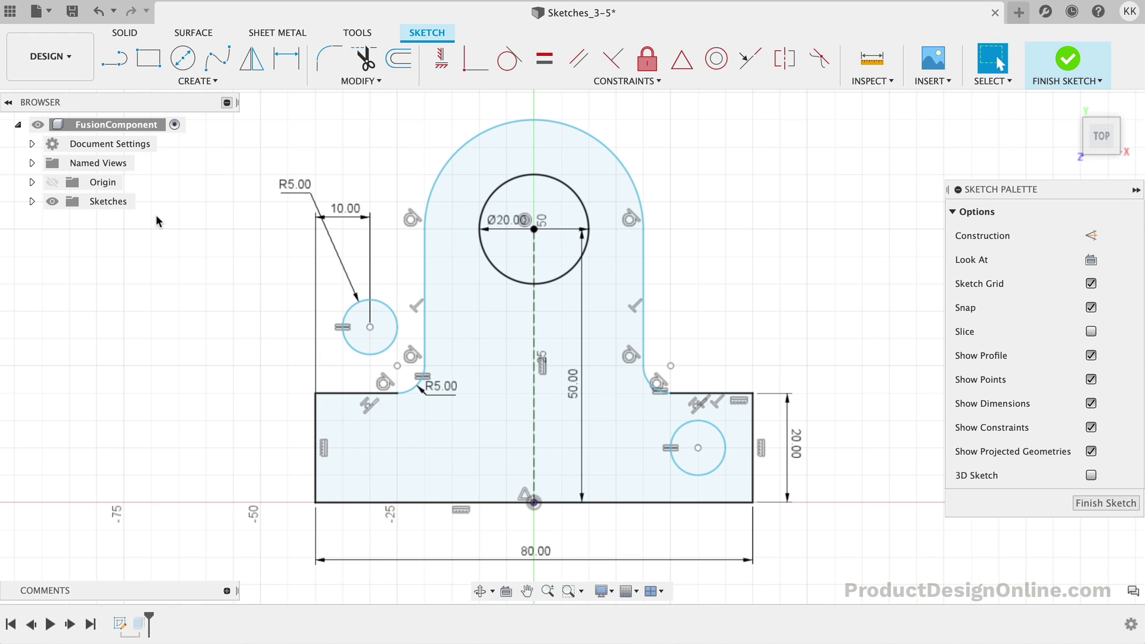
{"action": "left_click", "coordinate": [96, 13]}
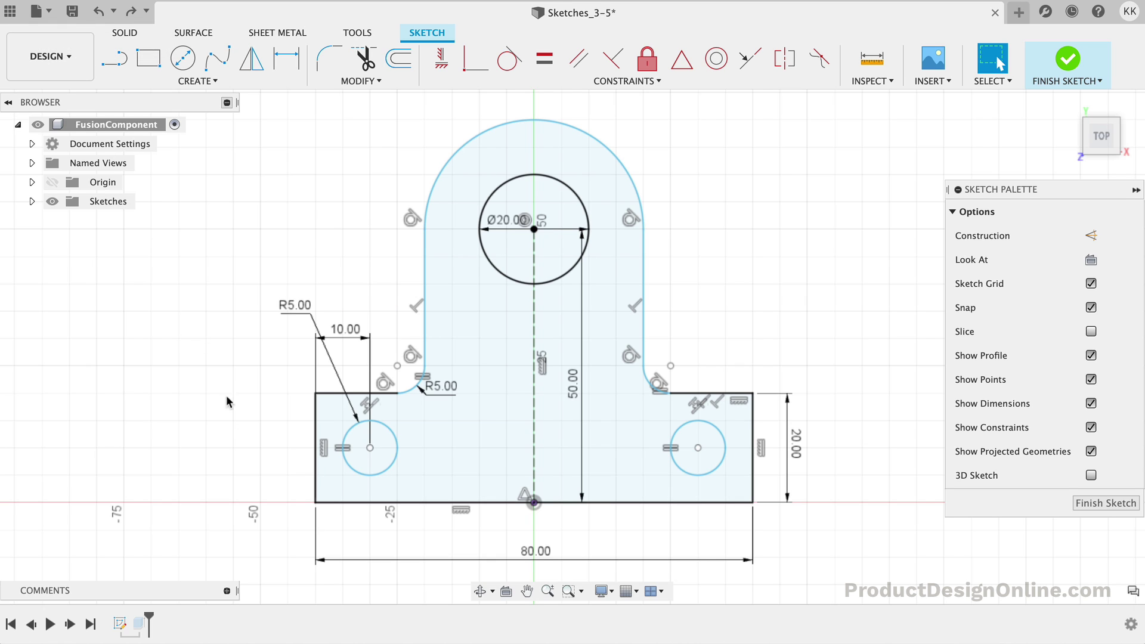
{"action": "left_click", "coordinate": [109, 67]}
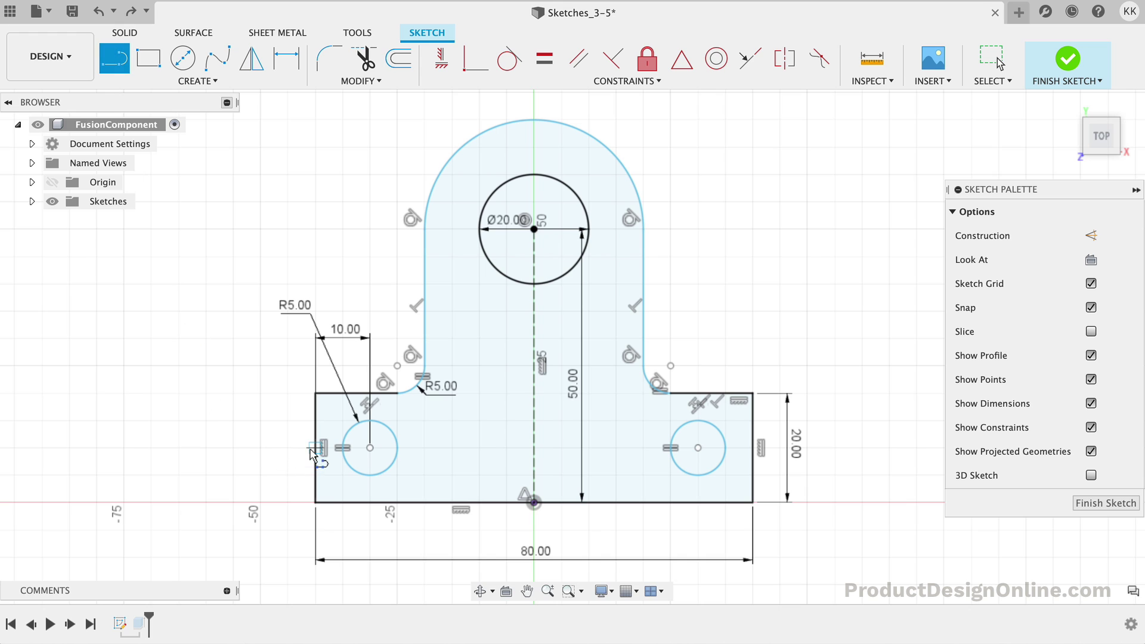
{"action": "left_click", "coordinate": [334, 462]}
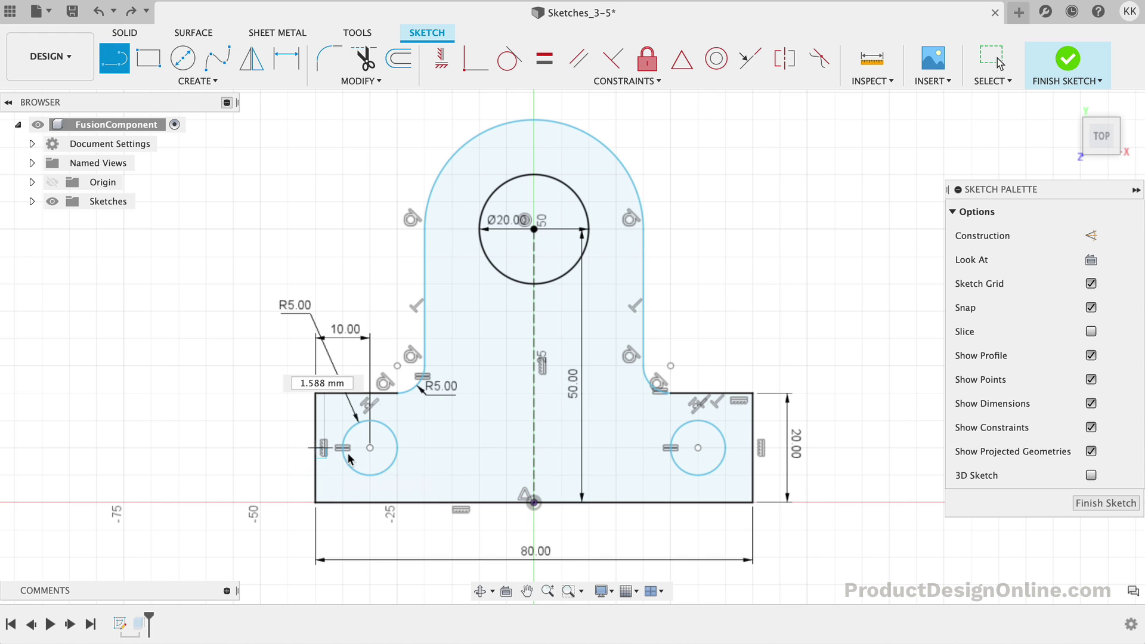
{"action": "left_click", "coordinate": [370, 448]}
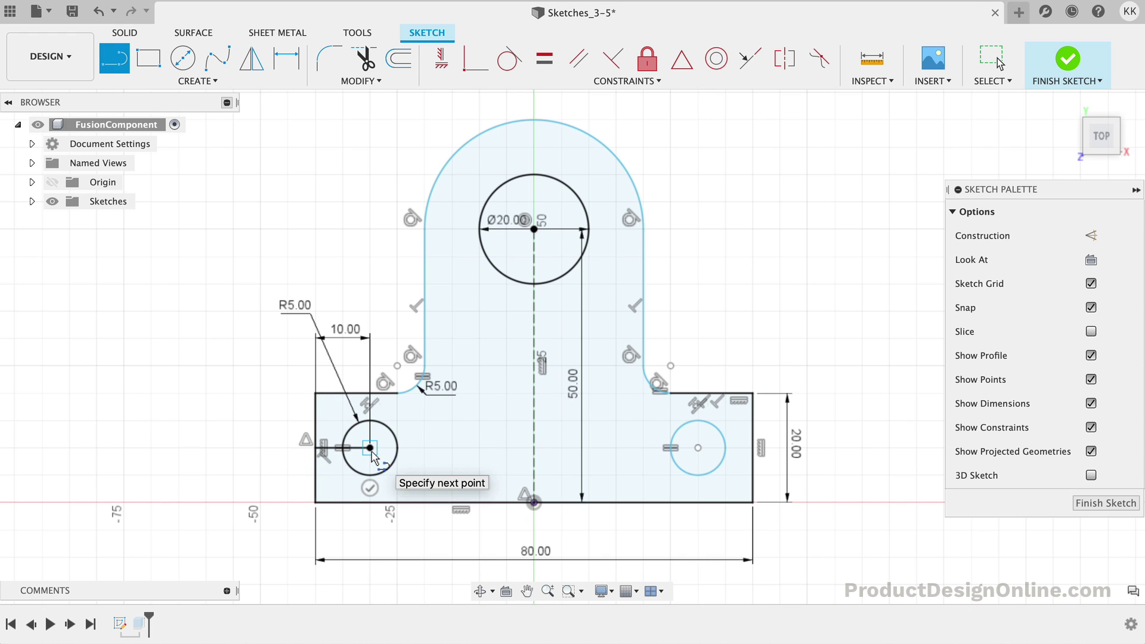
{"action": "key", "text": "Escape"}
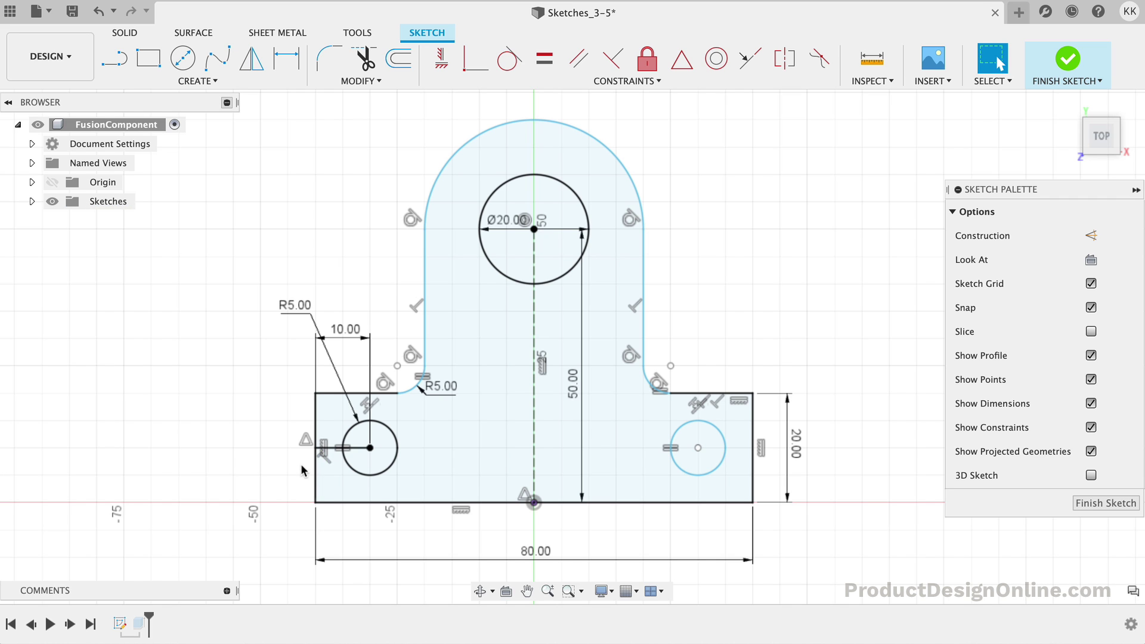
- Convert the horizontal line to the left hole's centre into construction geometry
{"action": "left_click", "coordinate": [332, 454]}
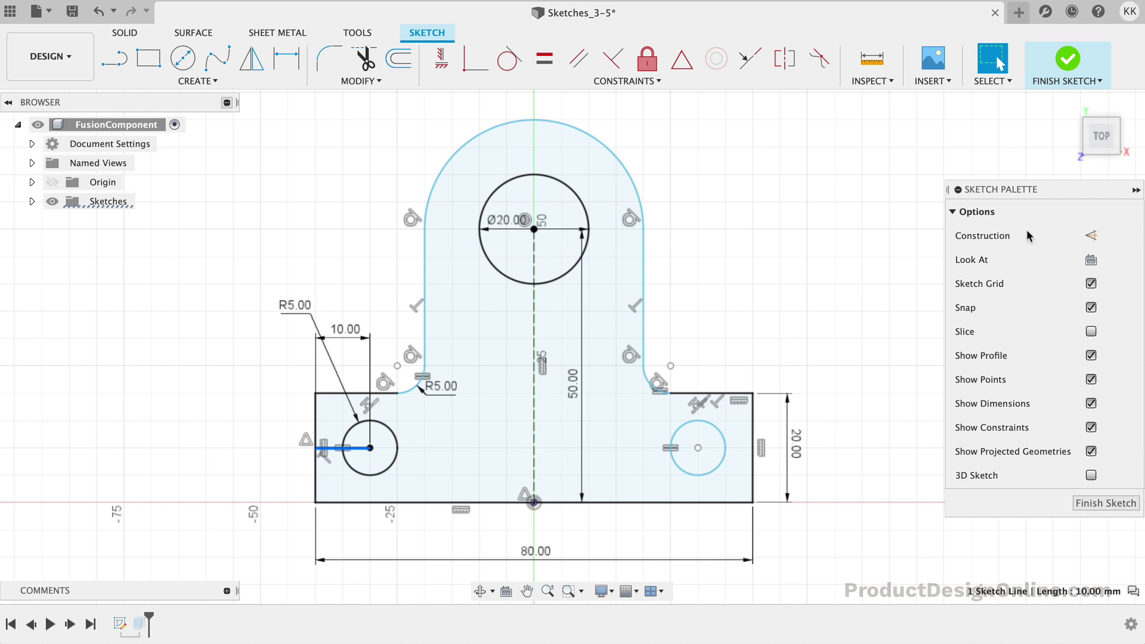
{"action": "left_click", "coordinate": [1089, 233]}
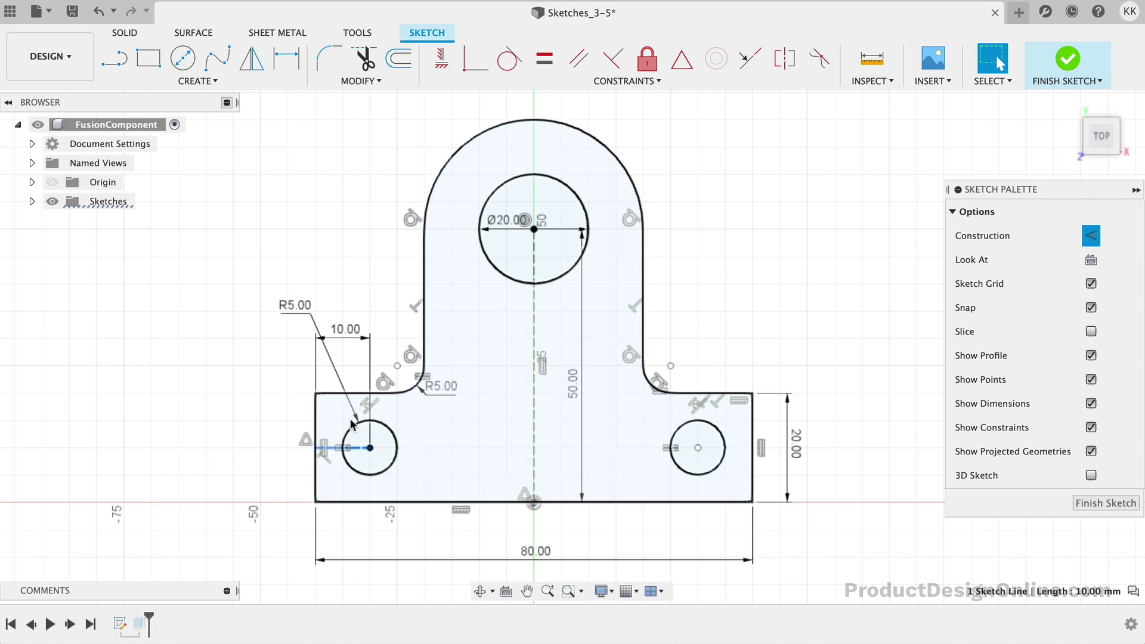
{"action": "left_click", "coordinate": [195, 424]}
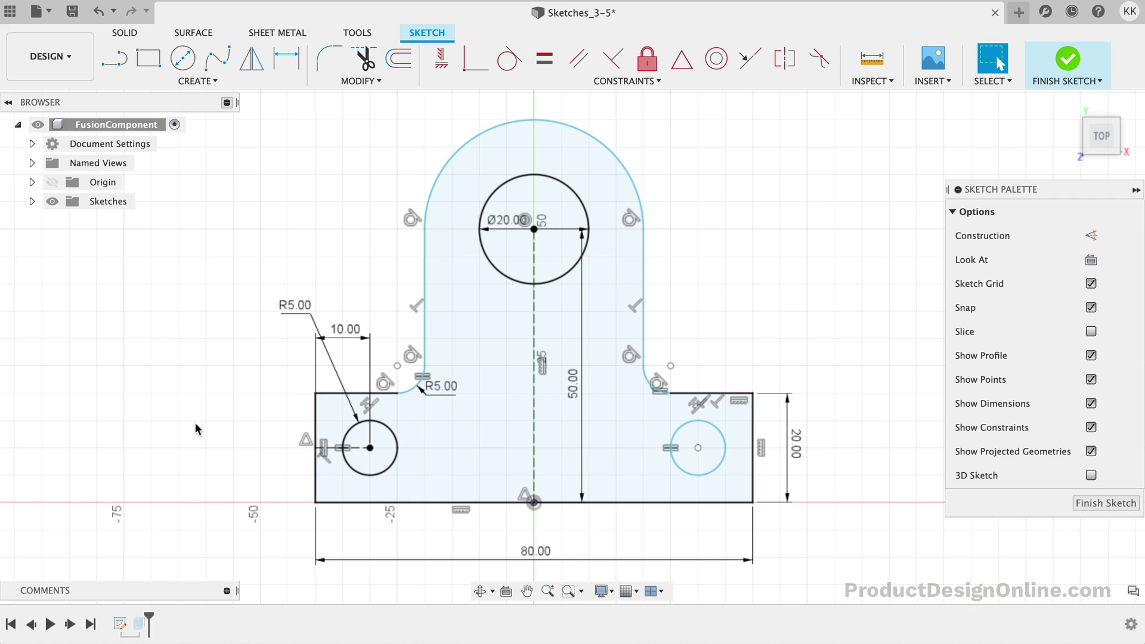
{"action": "left_click", "coordinate": [370, 472]}
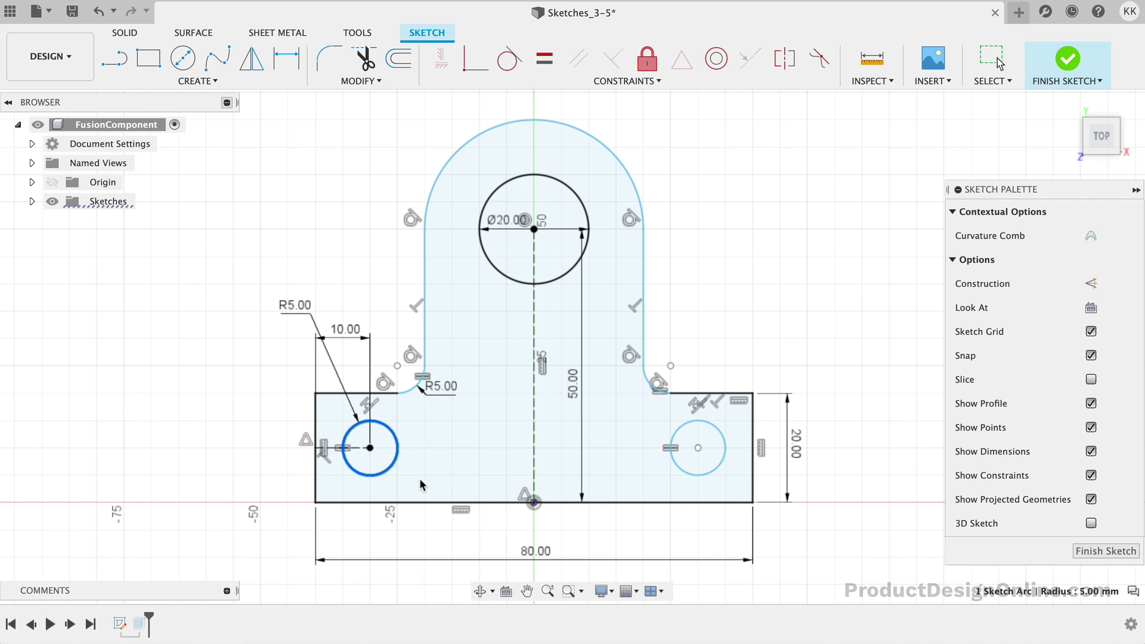
{"action": "left_click", "coordinate": [236, 428]}
{"action": "key", "text": "Escape"}
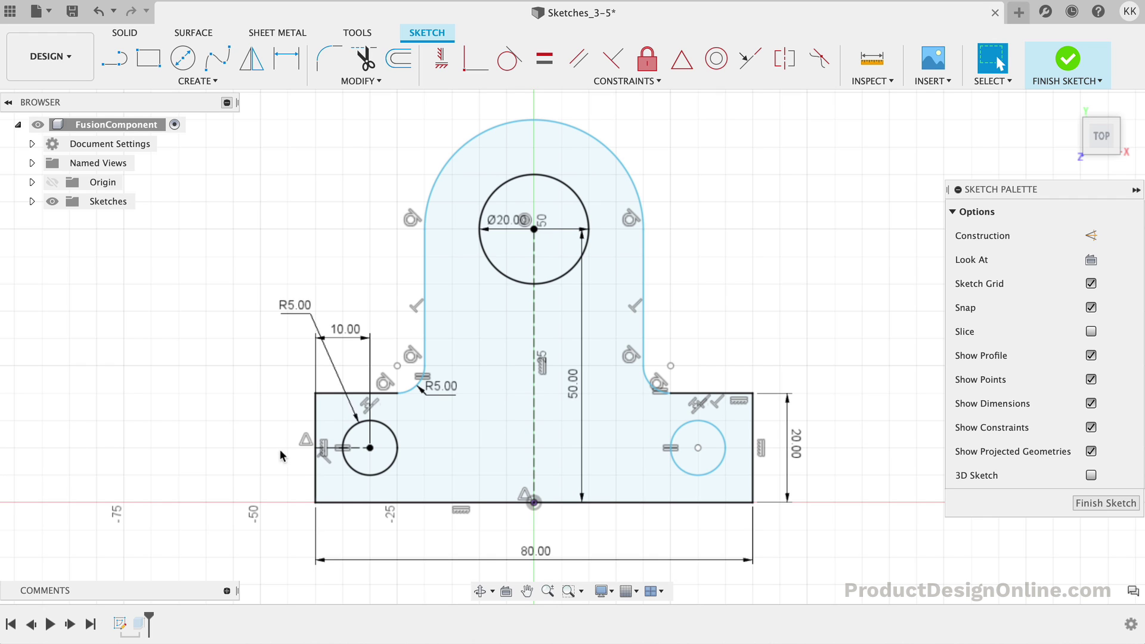
- Change the base width dimension 80 to 100 and the height 20 to 30
{"action": "double_click", "coordinate": [540, 550]}
{"action": "type", "text": "100"}
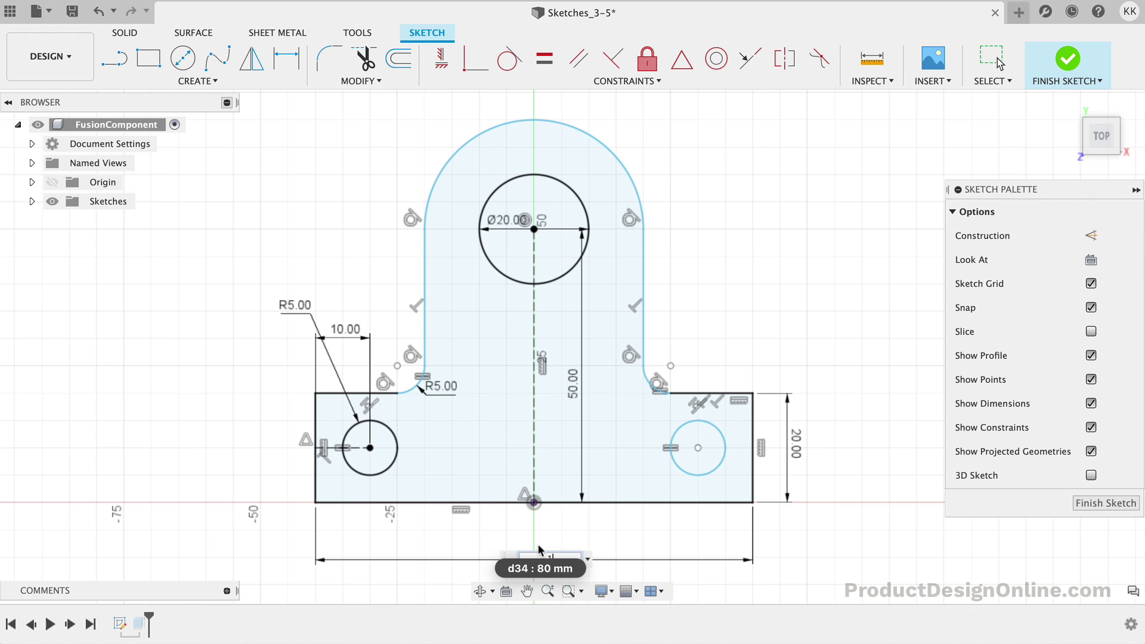
{"action": "key", "text": "Return"}
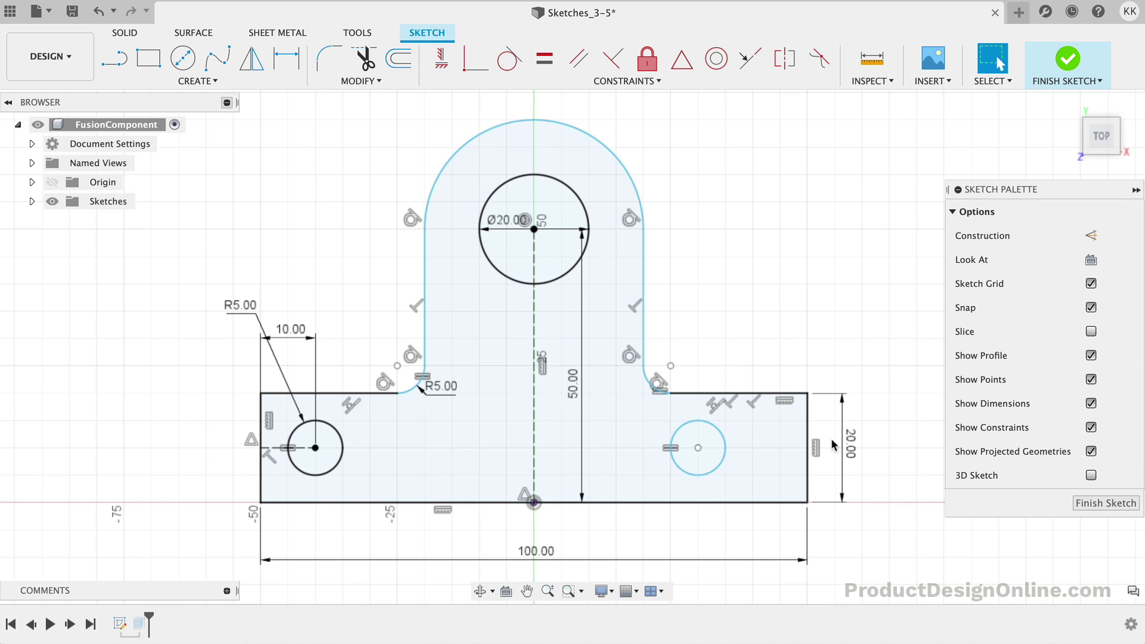
{"action": "double_click", "coordinate": [850, 442]}
{"action": "type", "text": "30"}
{"action": "key", "text": "Return"}
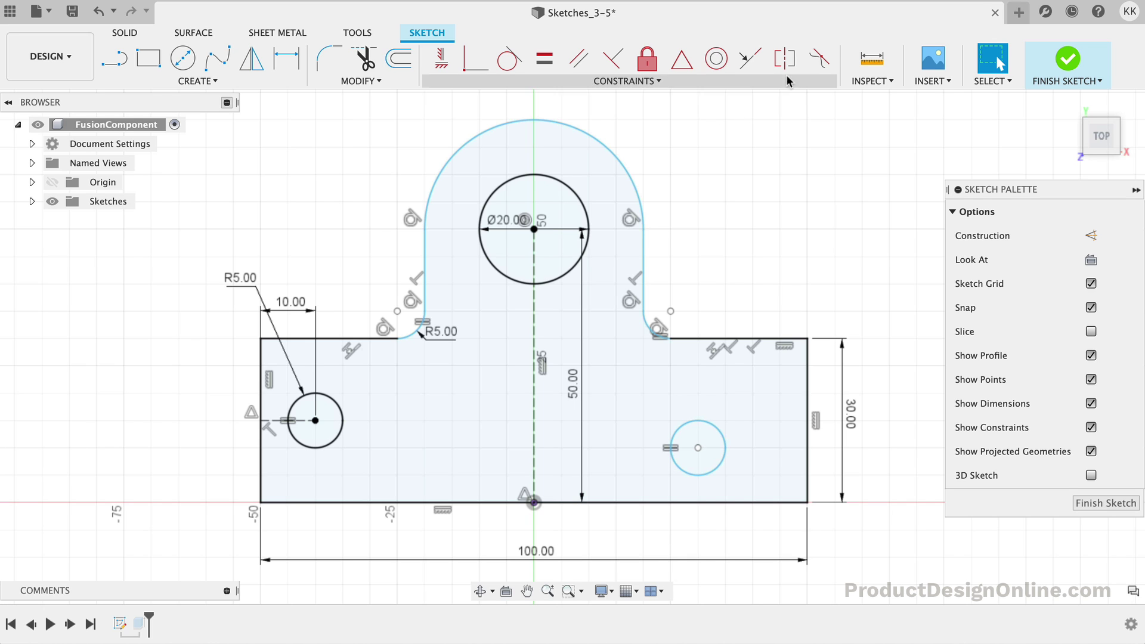
- Apply a Symmetry constraint to the left and right holes about the centreline
{"action": "left_click", "coordinate": [785, 58]}
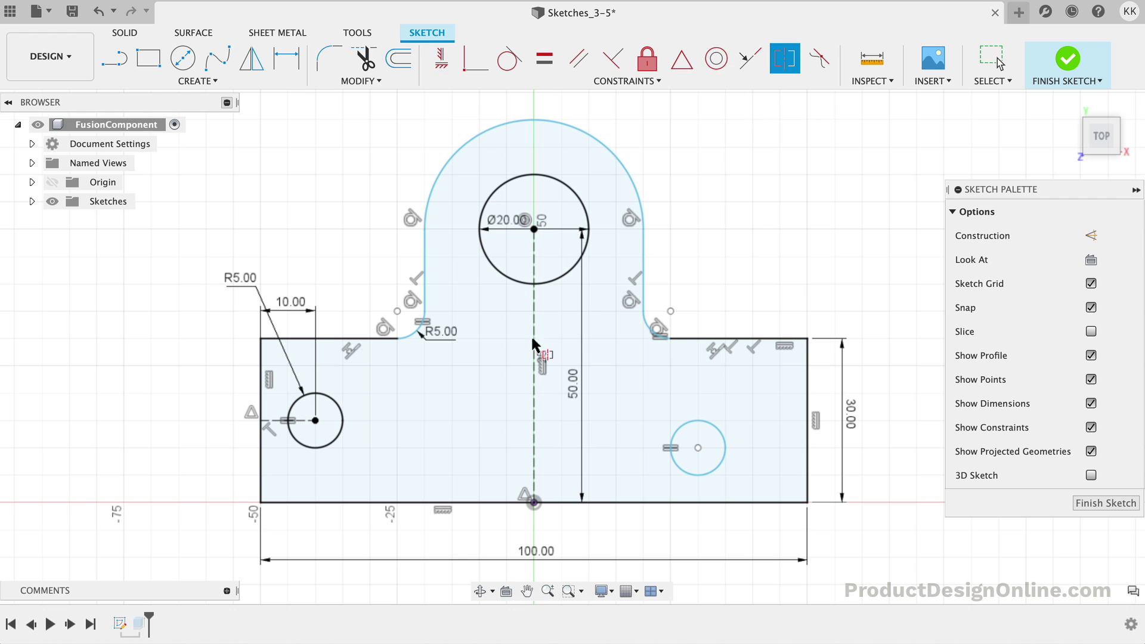
{"action": "left_click", "coordinate": [343, 424]}
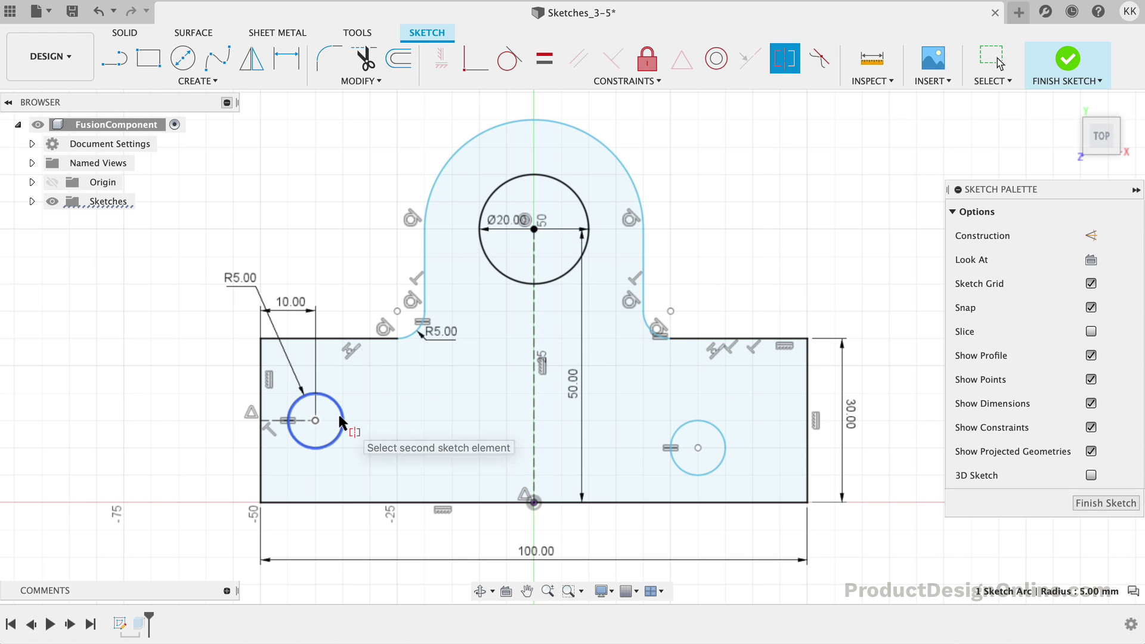
{"action": "left_click", "coordinate": [687, 424]}
{"action": "left_click", "coordinate": [533, 415]}
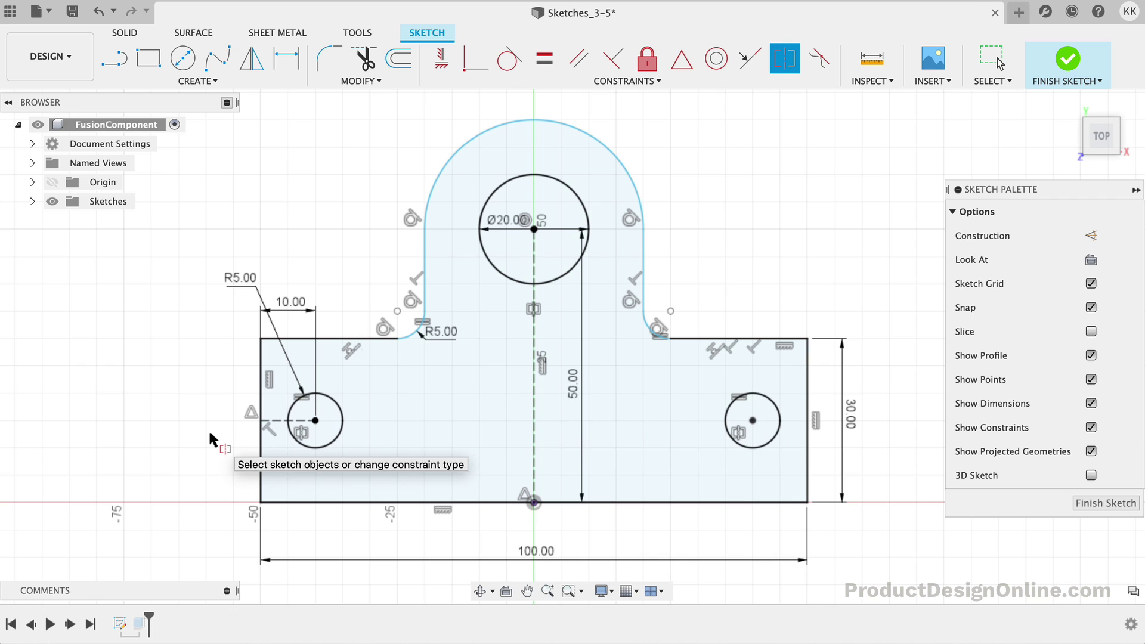
{"action": "key", "text": "Escape"}
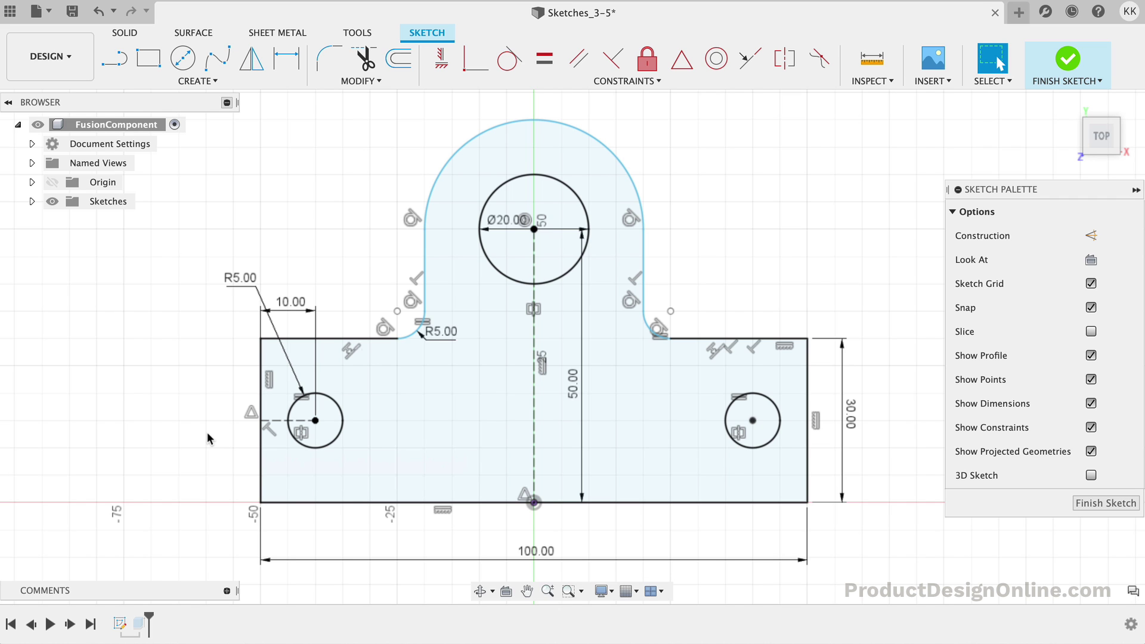
- Select and deselect the right hole circle to check its constraint state
{"action": "left_click", "coordinate": [726, 418]}
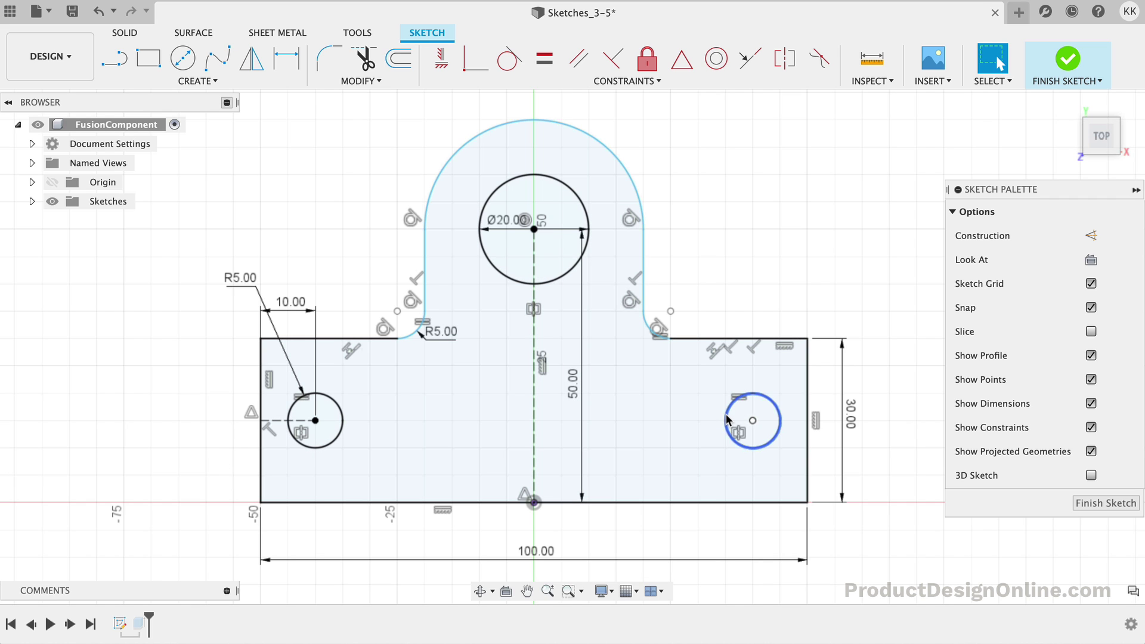
{"action": "left_click", "coordinate": [724, 302]}
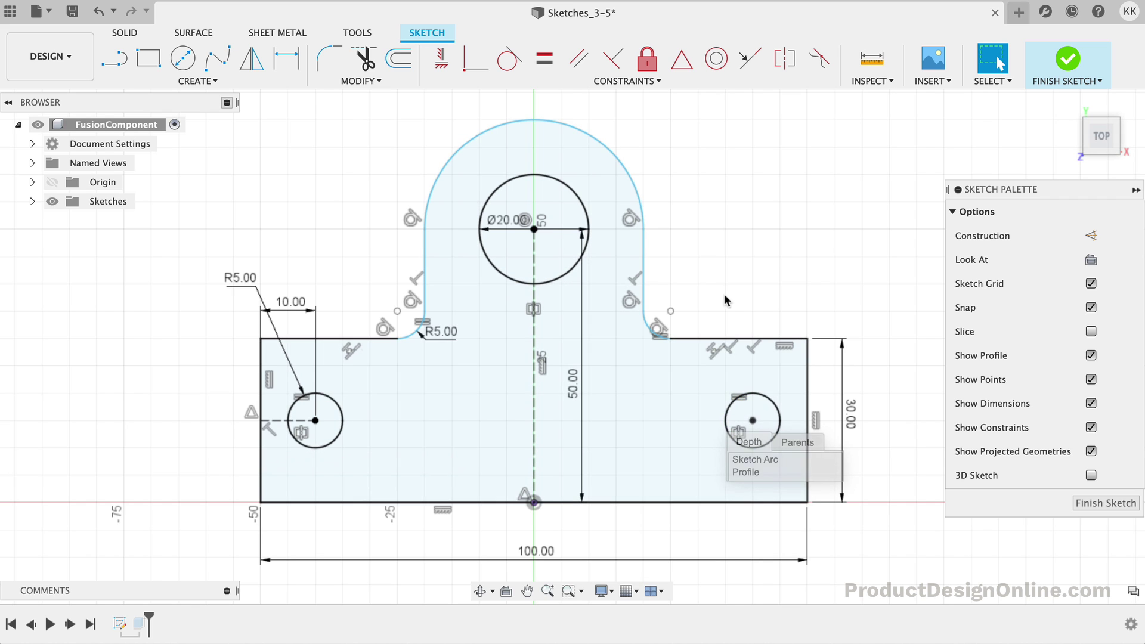
{"action": "left_click", "coordinate": [769, 399]}
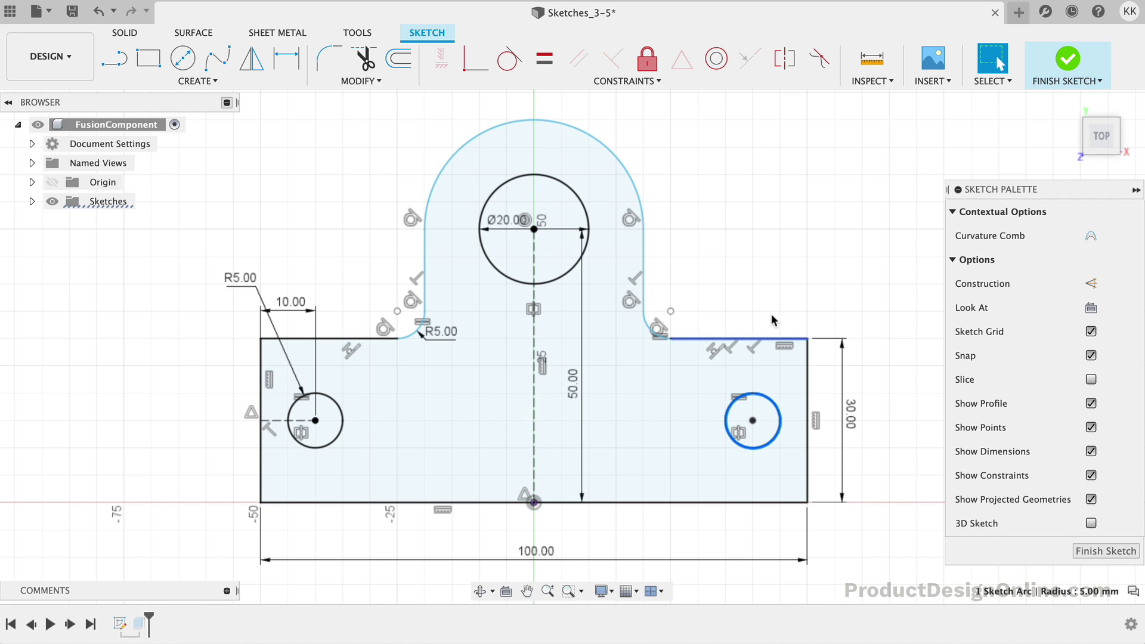
{"action": "left_click", "coordinate": [773, 310]}
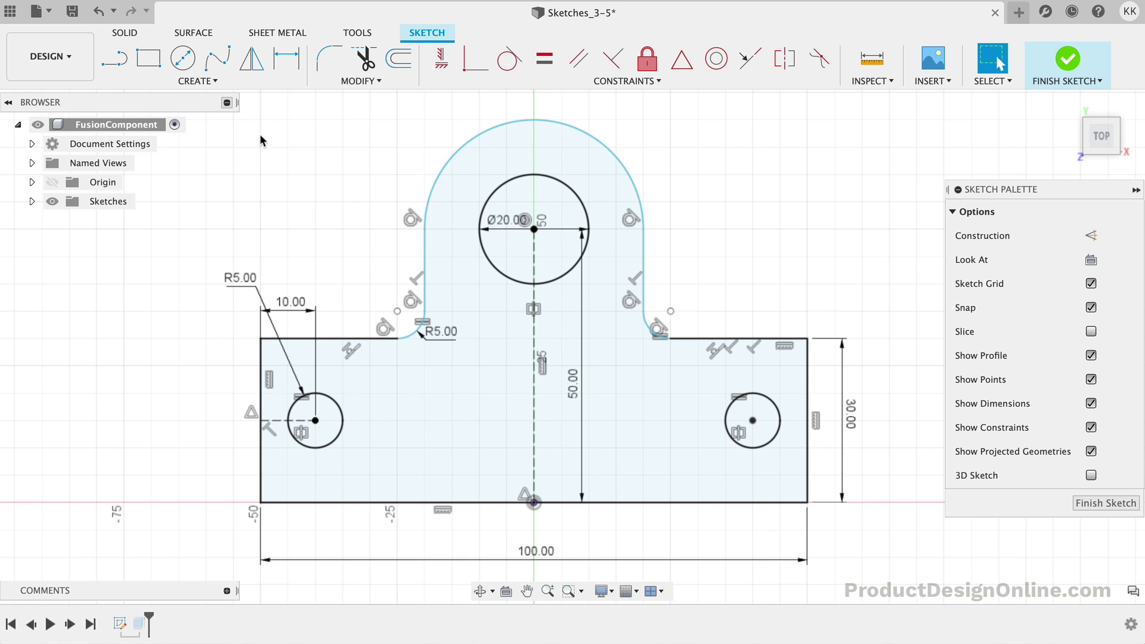
- Expand the Sketches folder in the Browser to reveal Sketch6
{"action": "left_click", "coordinate": [32, 201]}
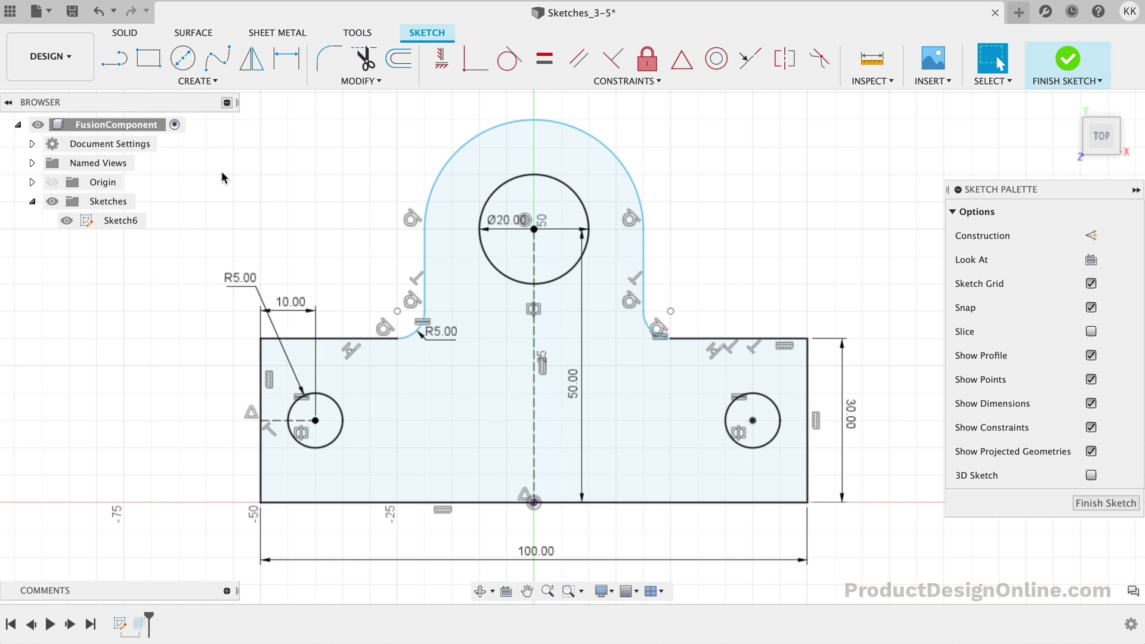
- Add an R20 radius dimension to the top arc of Sketch6, fully constraining it
{"action": "left_click", "coordinate": [284, 63]}
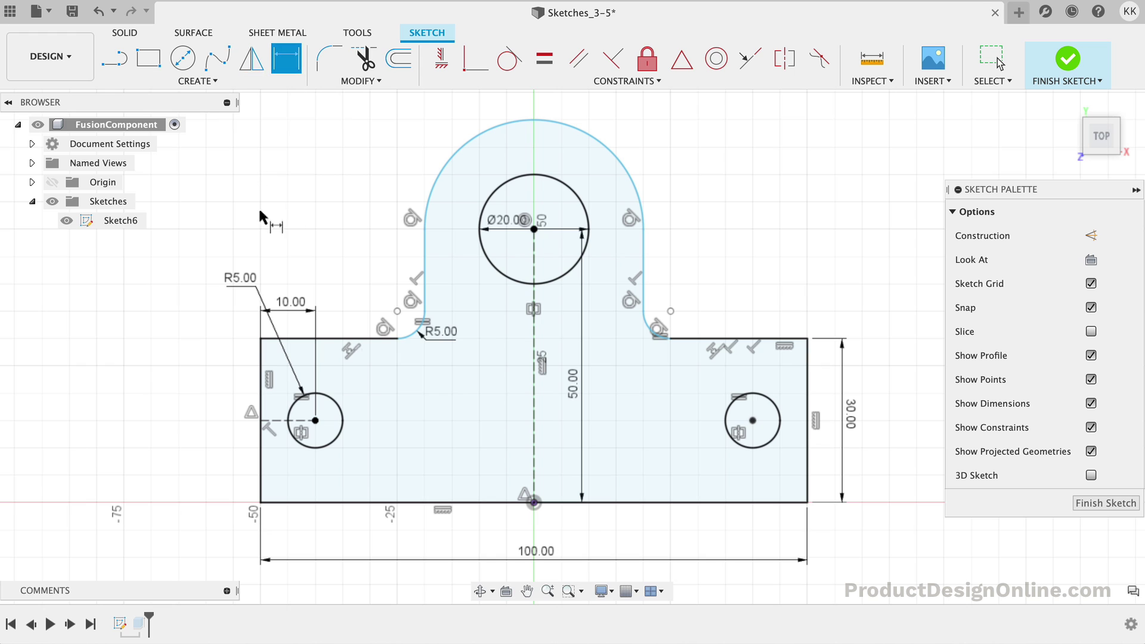
{"action": "left_click", "coordinate": [448, 153]}
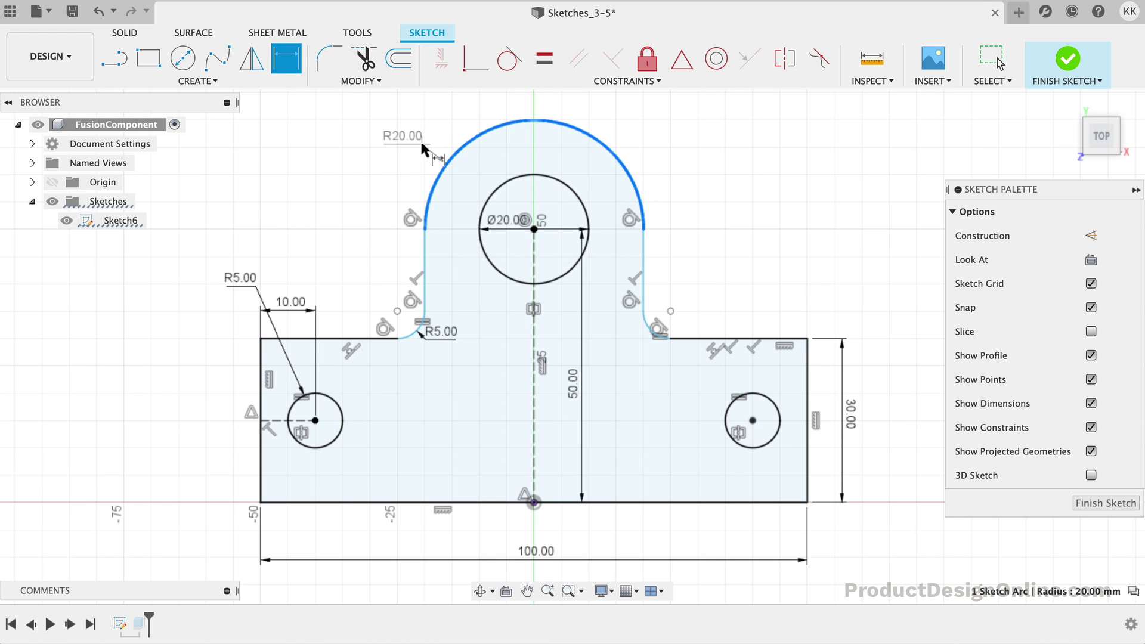
{"action": "left_click", "coordinate": [417, 146]}
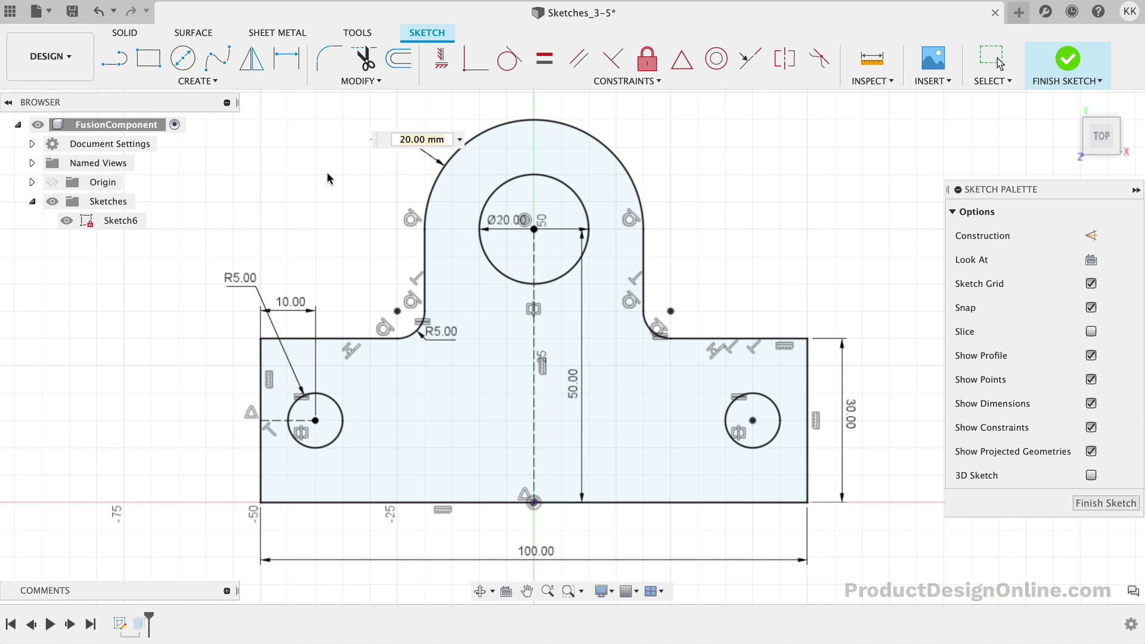
{"action": "key", "text": "Return"}
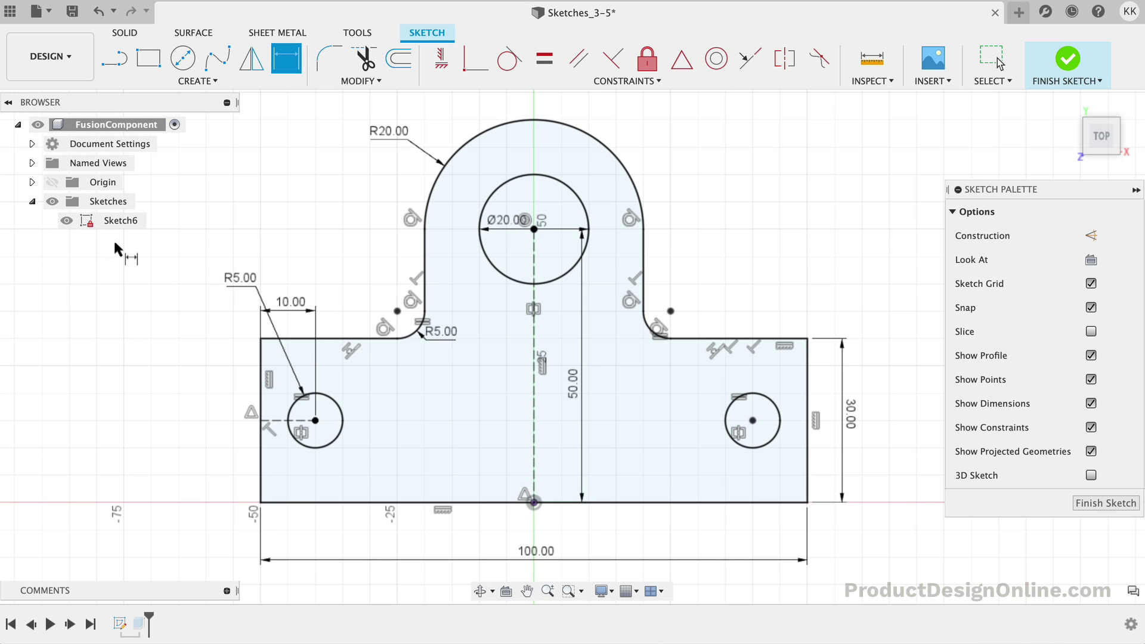
{"action": "key", "text": "Escape"}
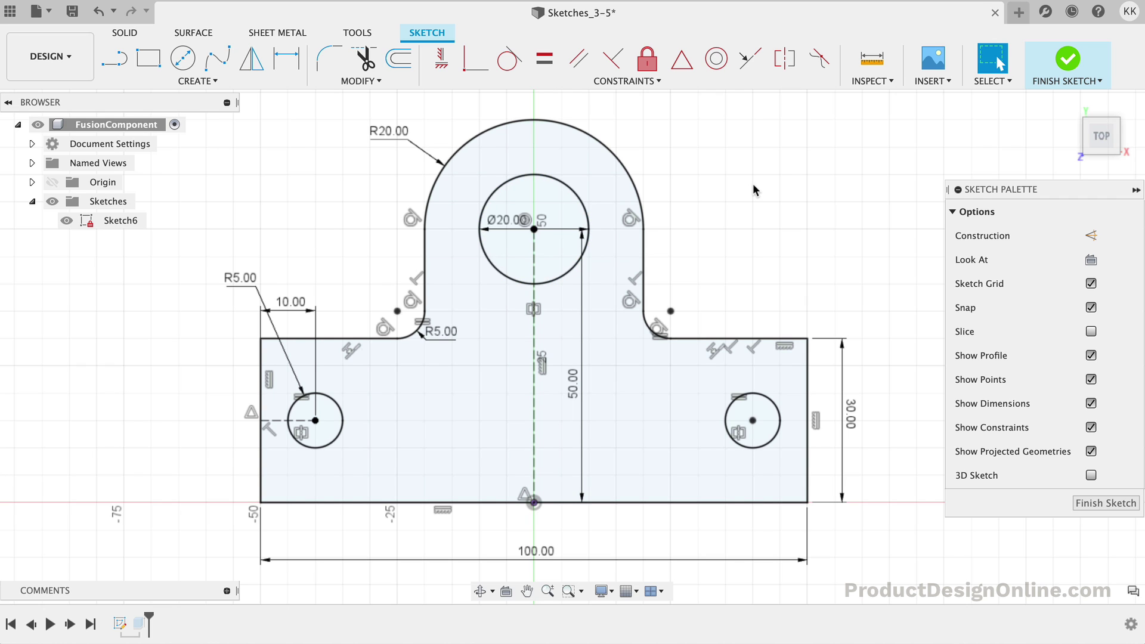
- Change the 30 mm base height to 25 mm, finish the sketch and view the plate from home
{"action": "double_click", "coordinate": [851, 413]}
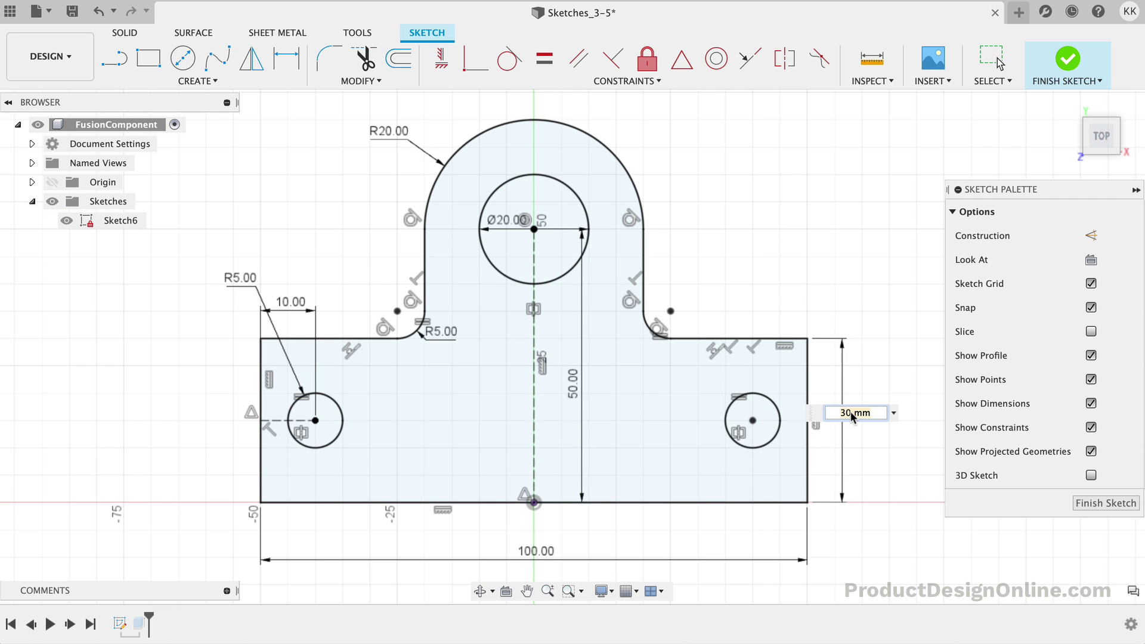
{"action": "type", "text": "25"}
{"action": "key", "text": "Return"}
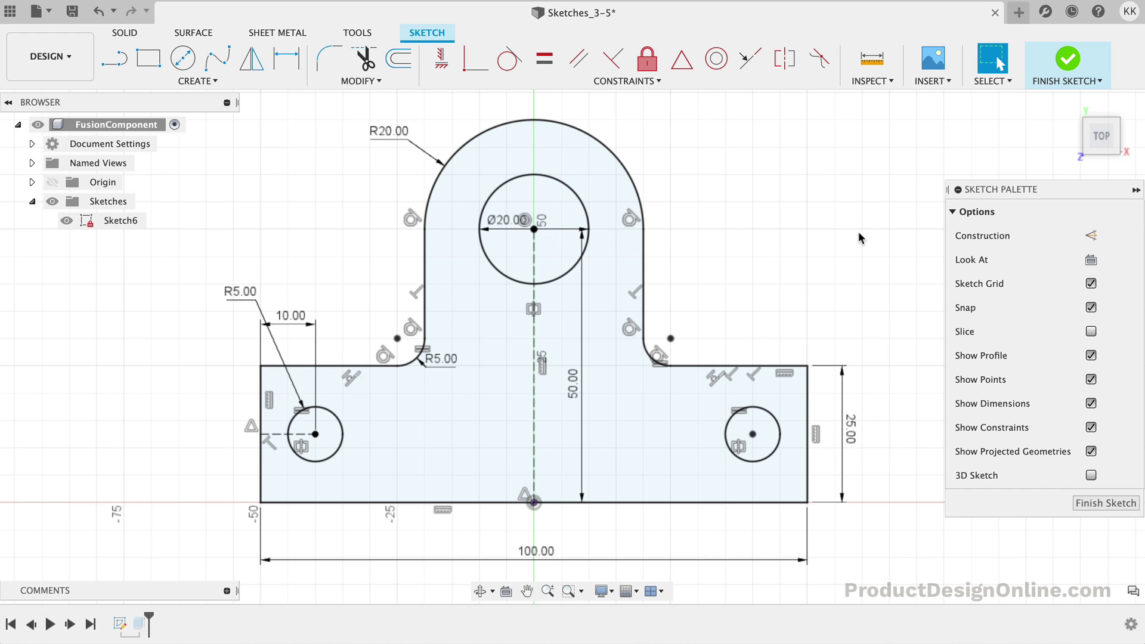
{"action": "left_click", "coordinate": [1068, 60]}
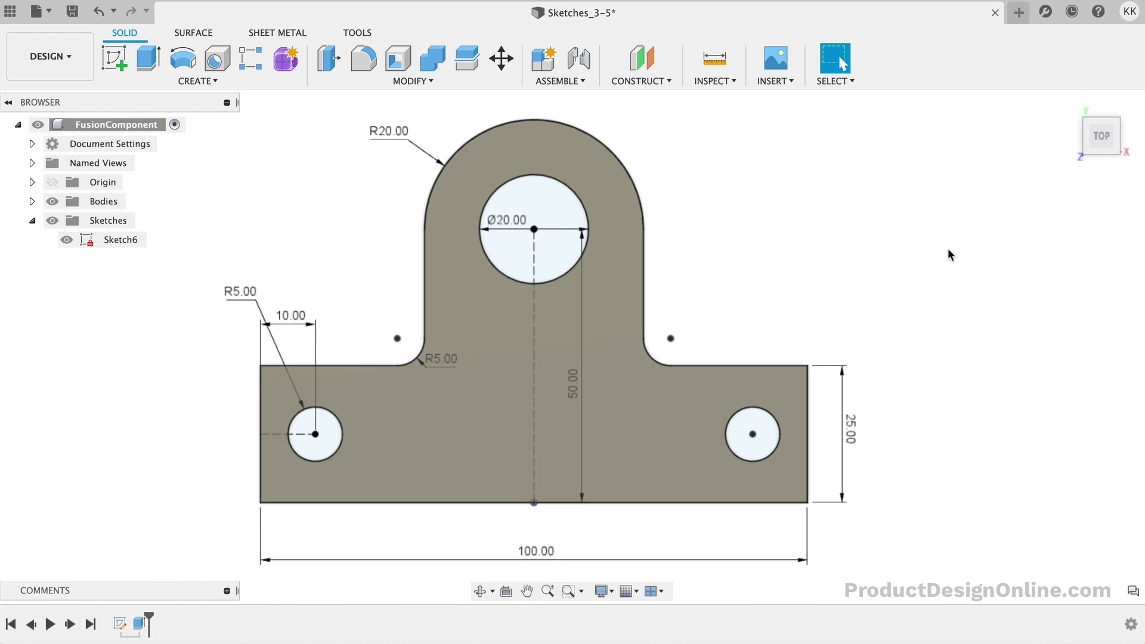
{"action": "left_click", "coordinate": [1068, 105]}
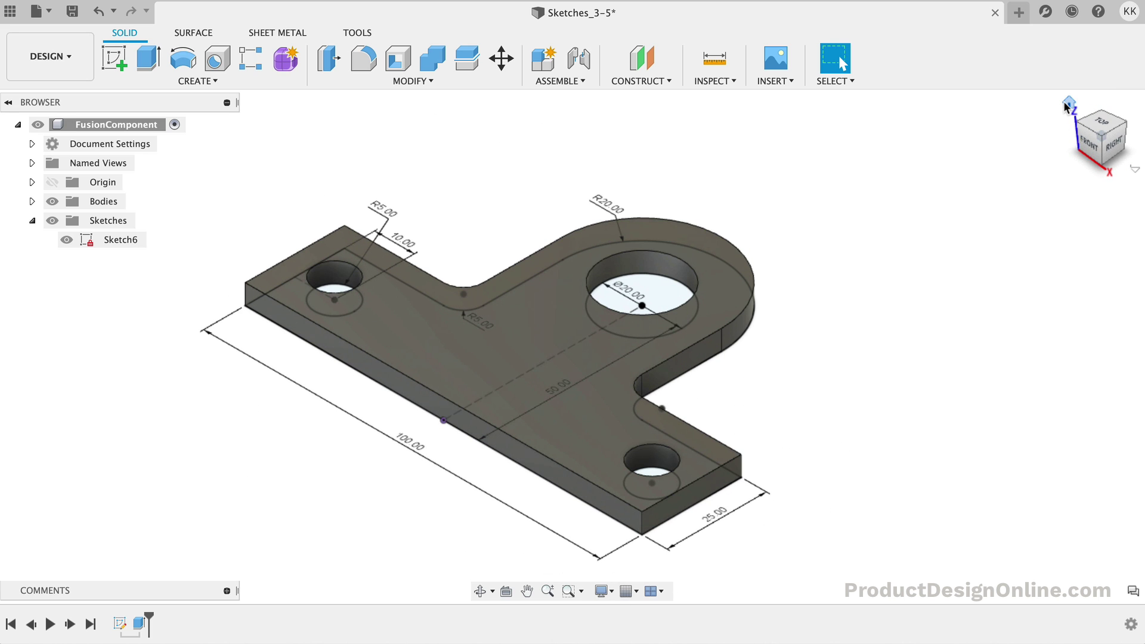